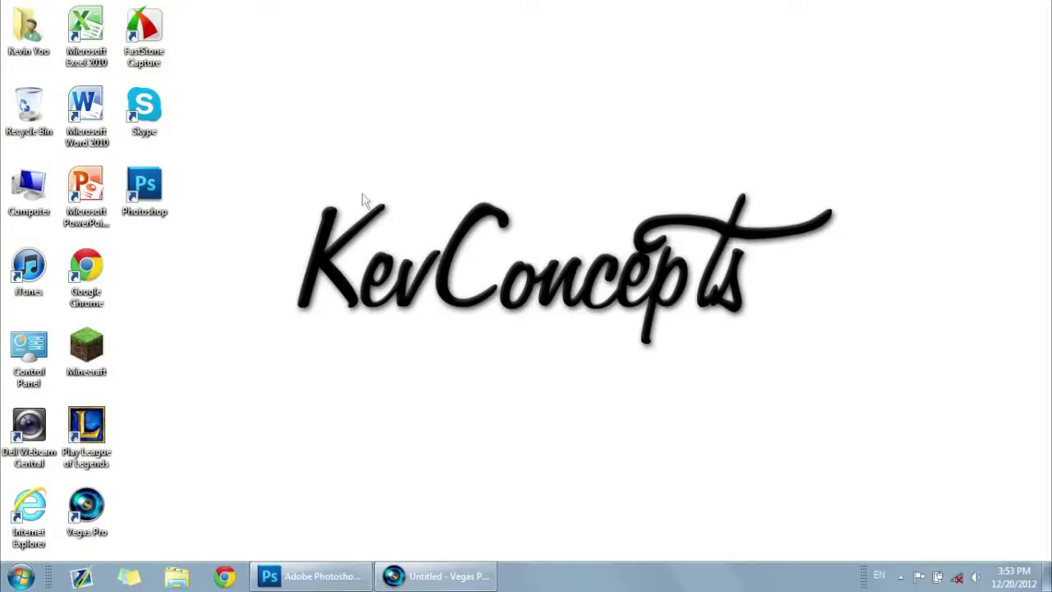
- Refresh the desktop three times from its right-click menu
right_click(362, 201)
left_click(387, 252)
right_click(409, 193)
left_click(439, 251)
right_click(279, 166)
left_click(311, 224)
- Launch Chrome and go to your own YouTube channel page from the account menu
left_click(223, 577)
left_click(171, 69)
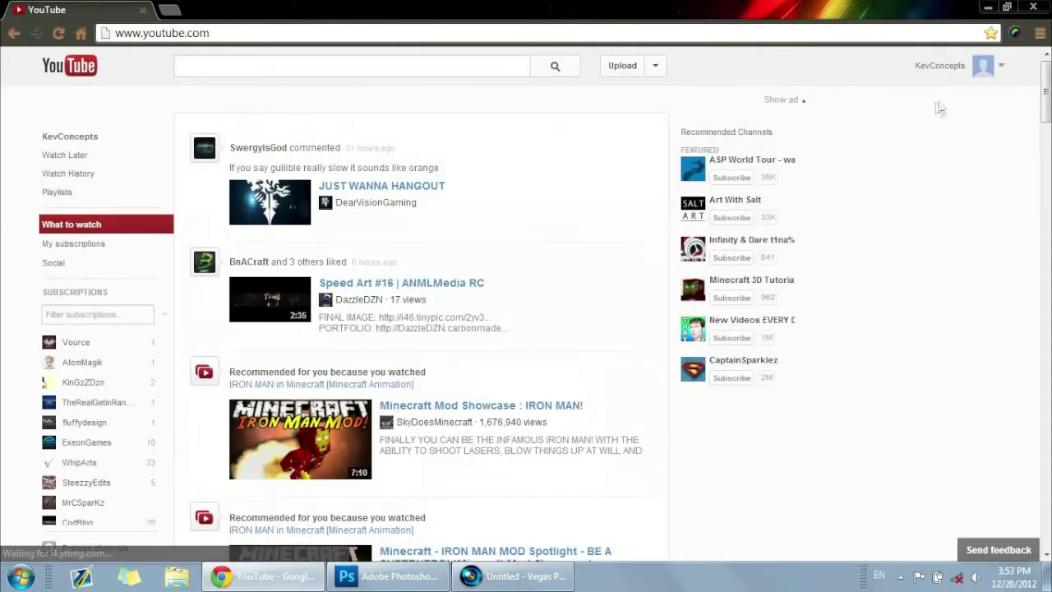
left_click(983, 66)
left_click(917, 102)
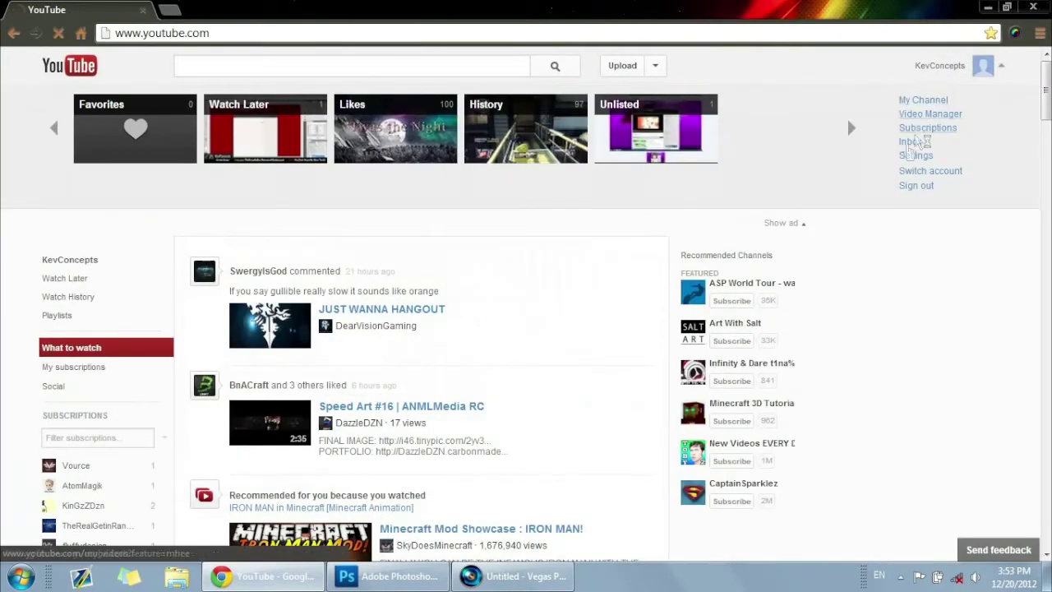
- Seek the featured video to 2:24, pause it, and minimize Chrome to bring Photoshop forward
scroll(179, 383, "down", 2)
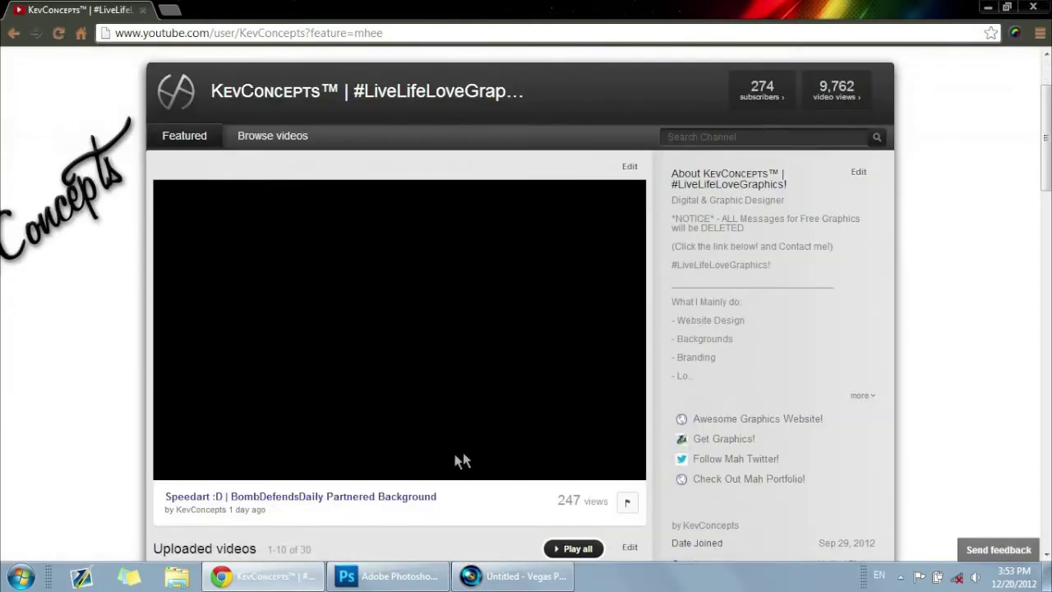
left_click(422, 456)
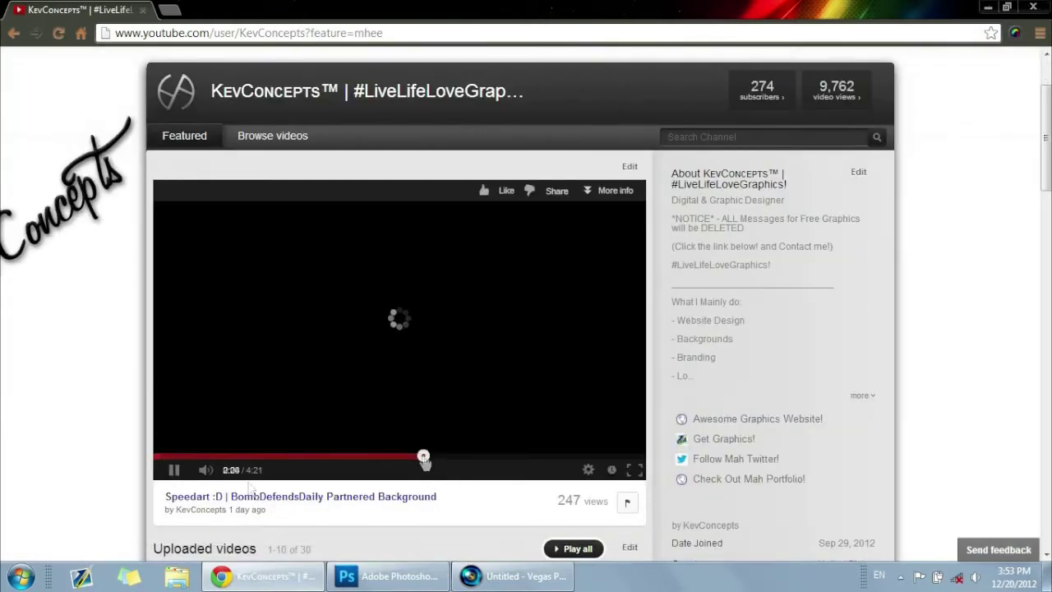
left_click(175, 472)
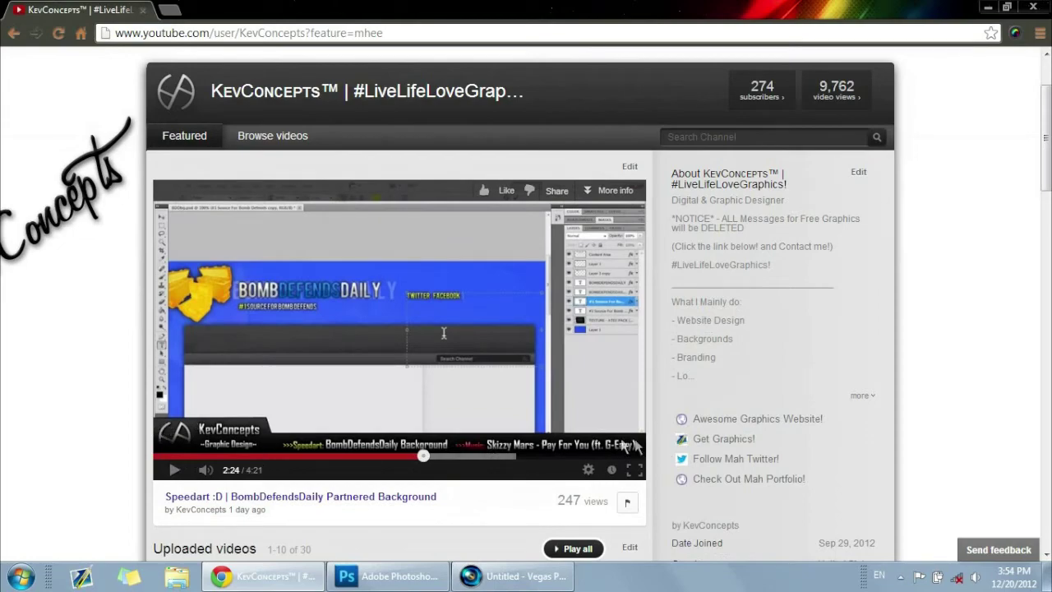
left_click(307, 568)
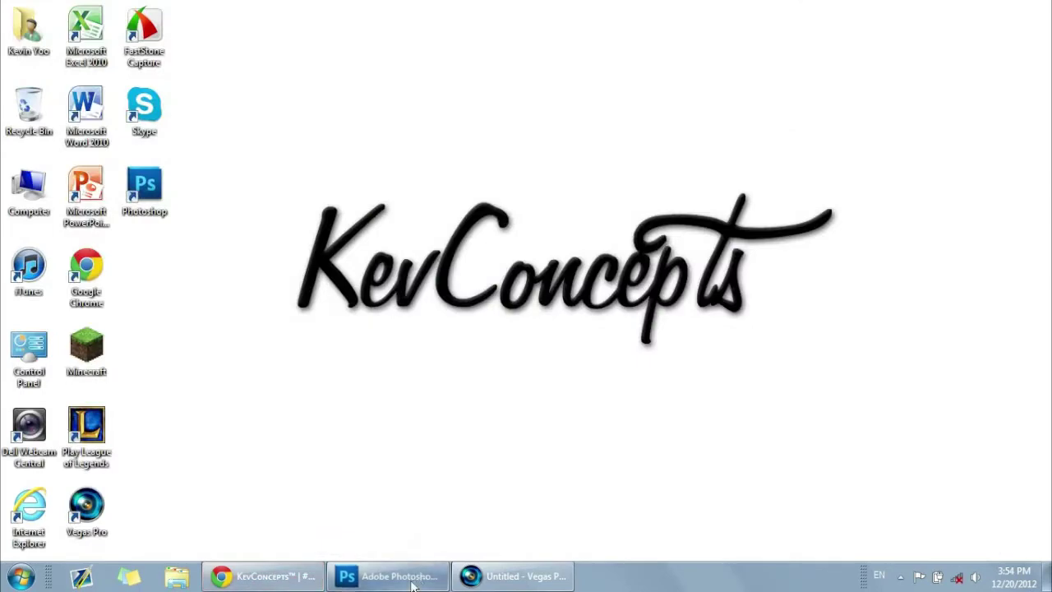
left_click(413, 584)
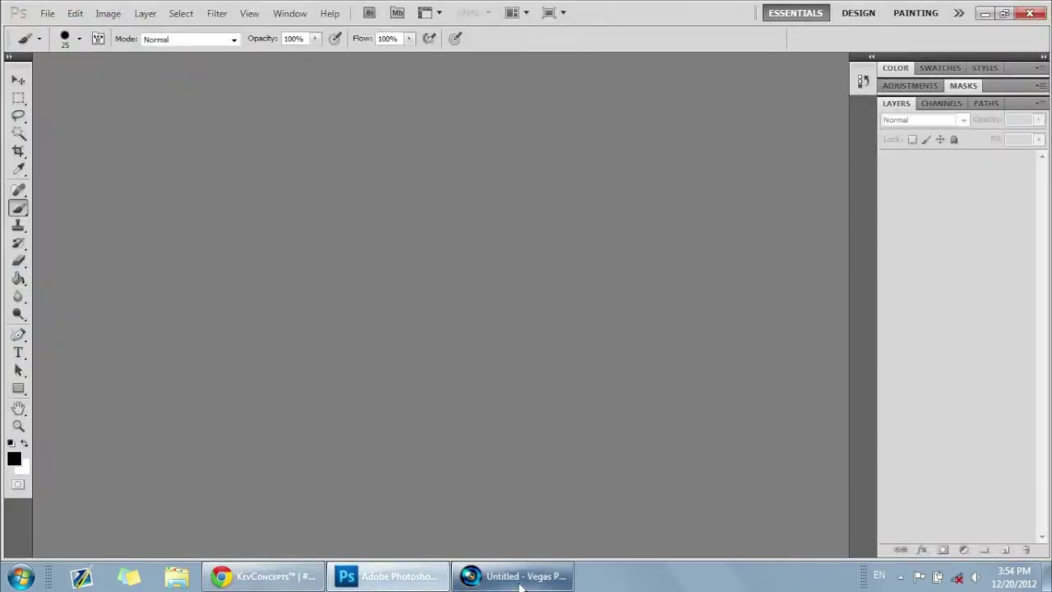
- Create a new 1280×720 pixel document
left_click(48, 14)
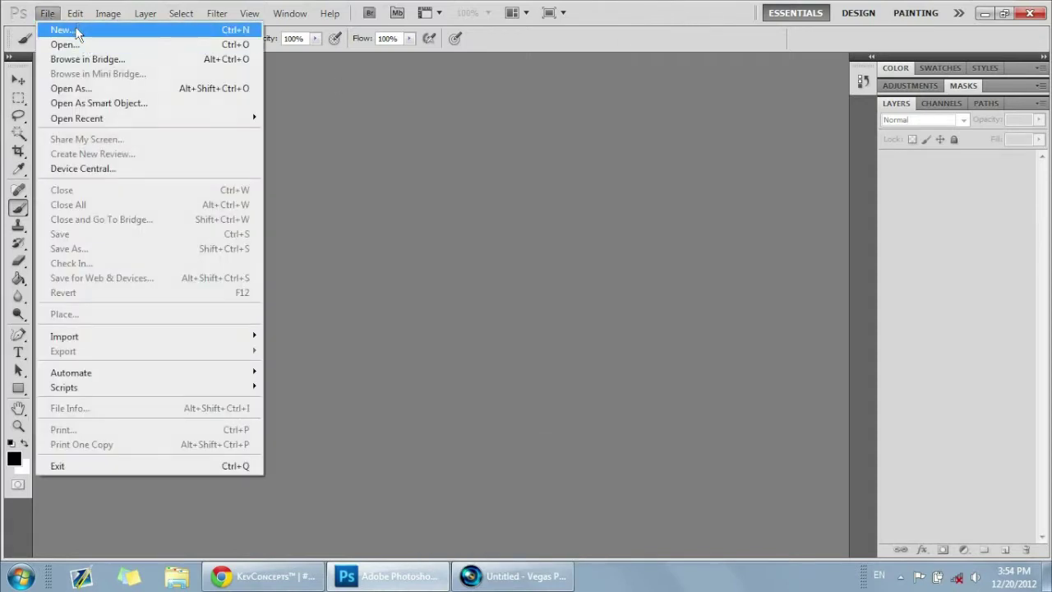
left_click(74, 31)
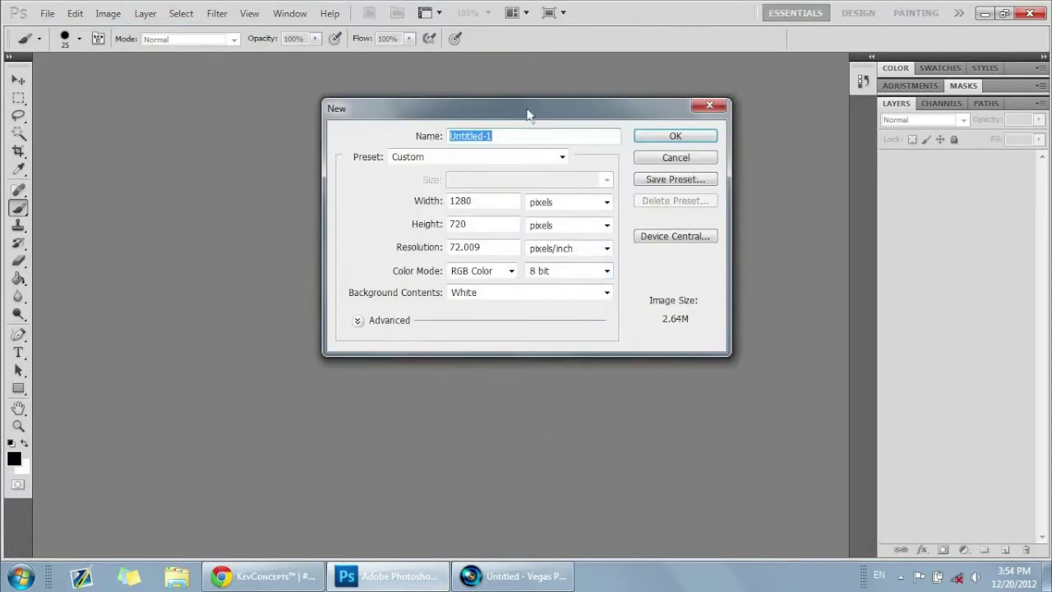
left_click_drag(529, 114, 510, 125)
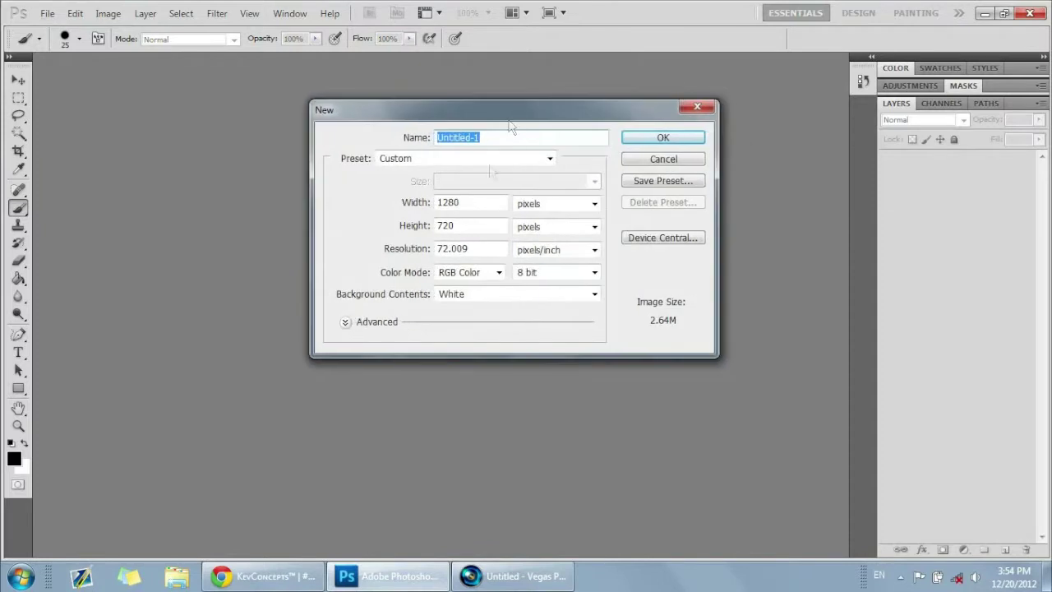
left_click(473, 203)
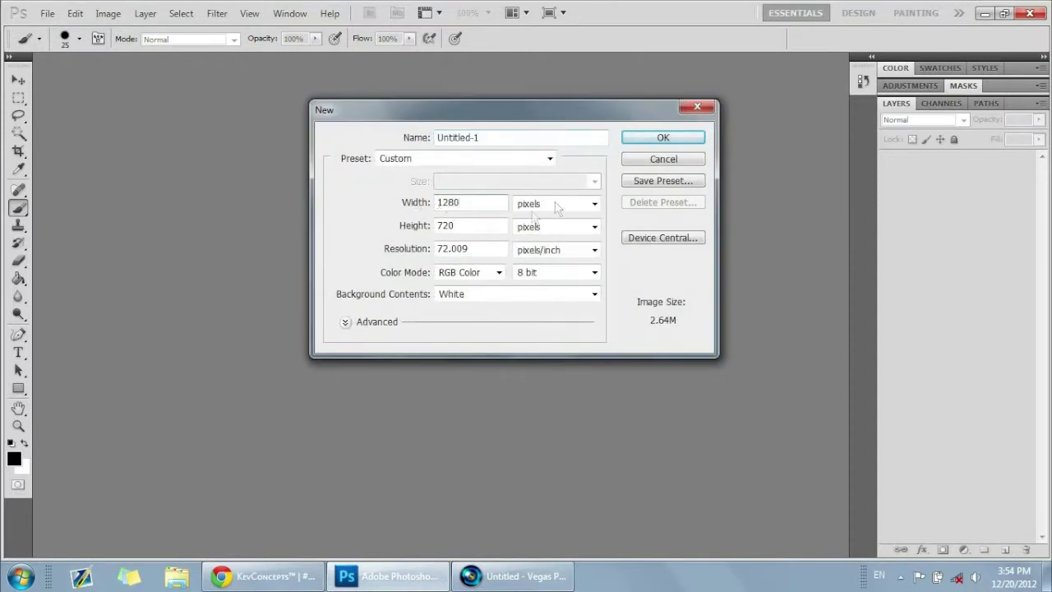
left_click(655, 138)
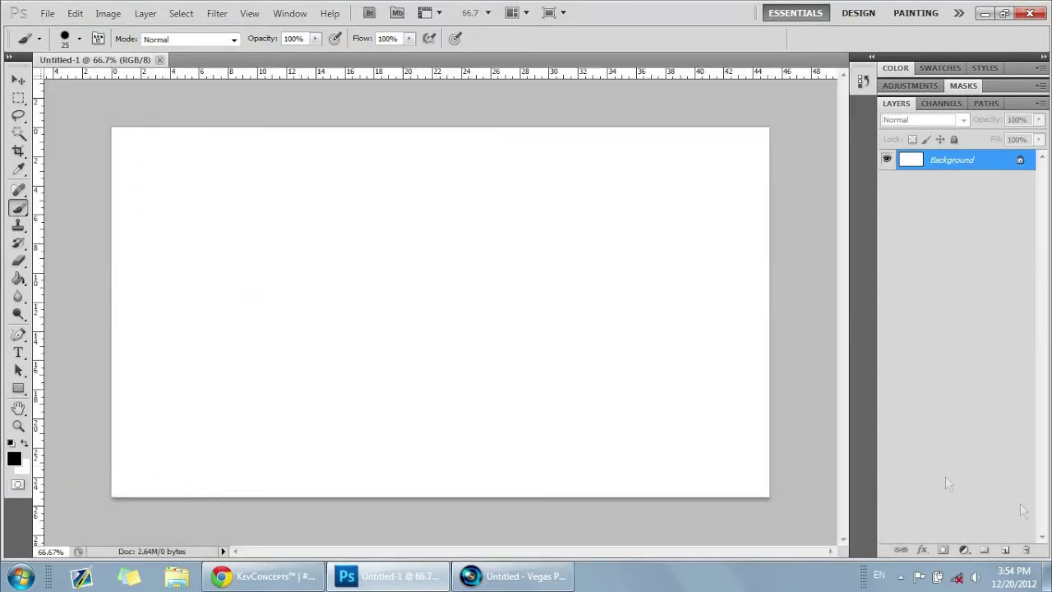
- Add an empty Layer 1 and delete the white Background layer, leaving a transparent canvas
left_click(1006, 550)
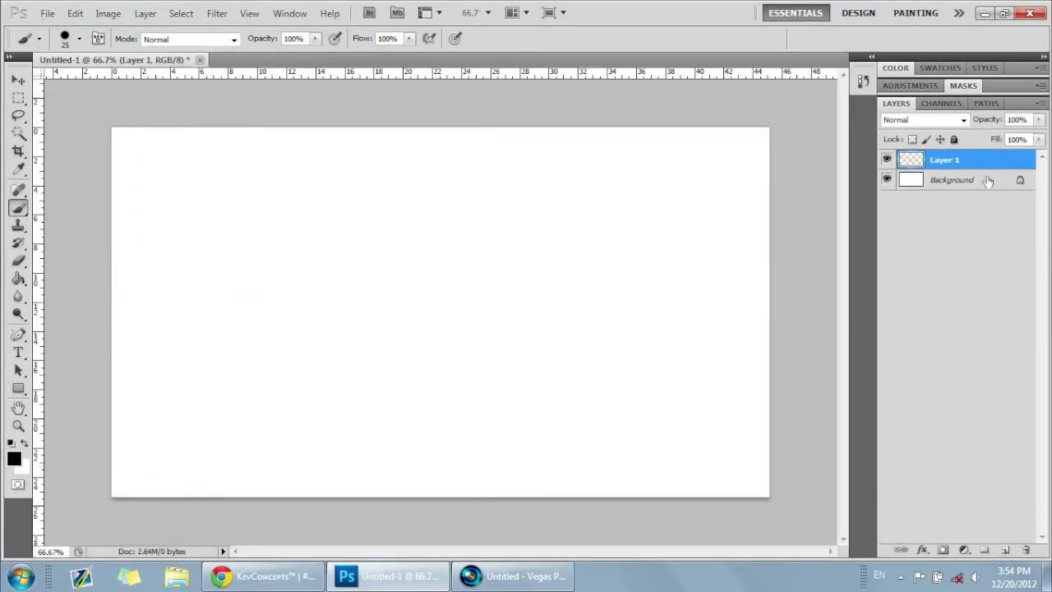
left_click(986, 180)
left_click(990, 181, "shift")
key("Delete")
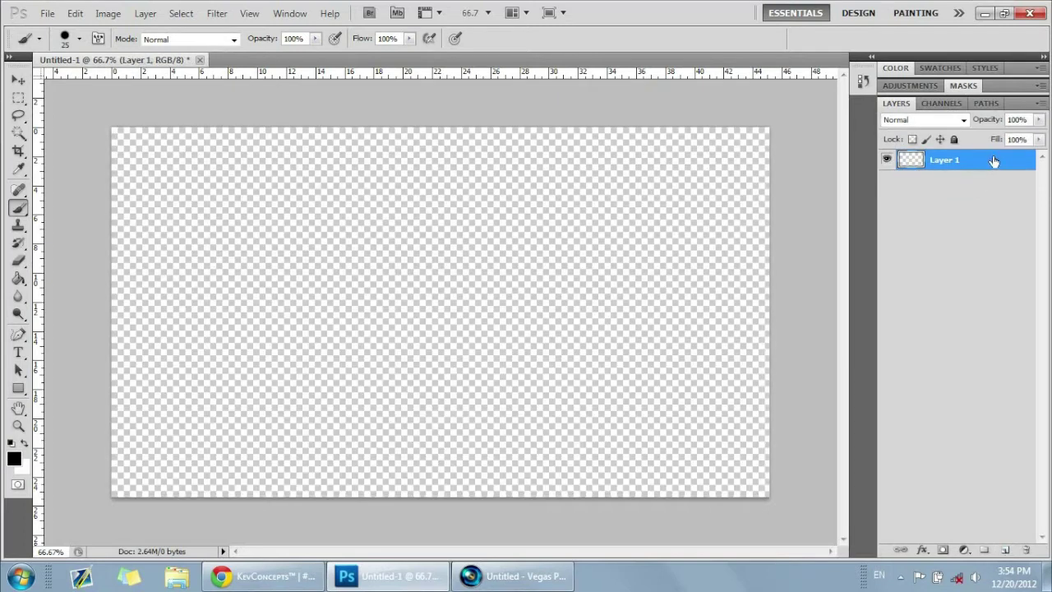
key("v")
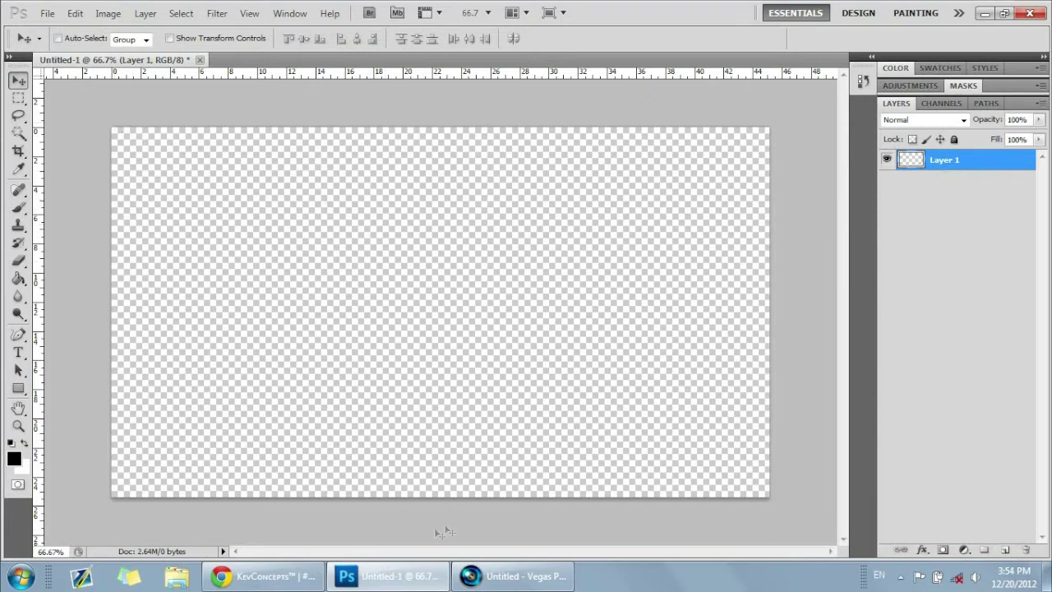
left_click(18, 388)
- Set the foreground colour to pure white (#ffffff)
left_click(15, 458)
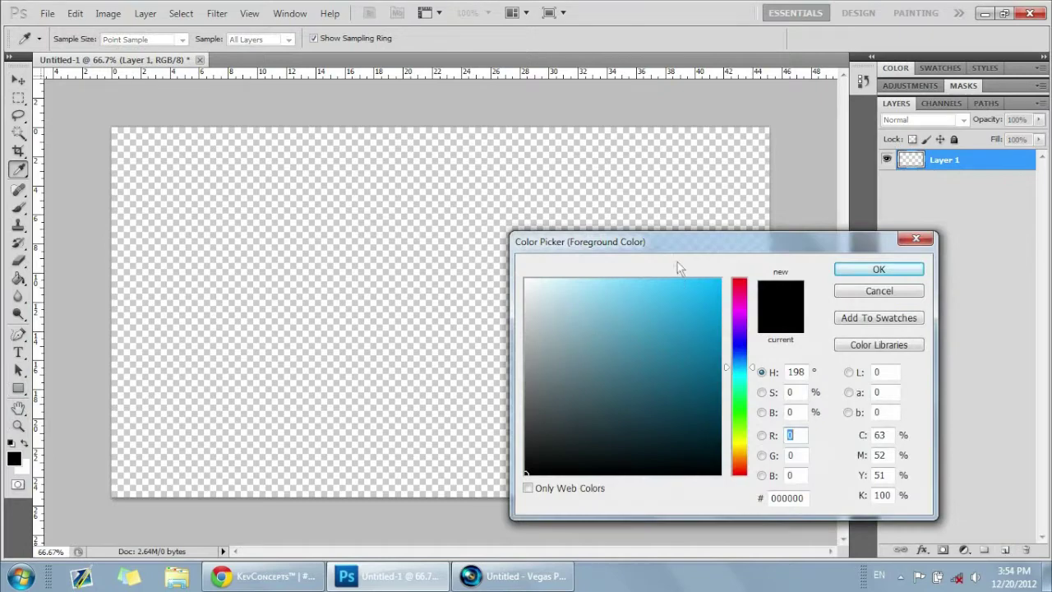
left_click_drag(663, 243, 480, 166)
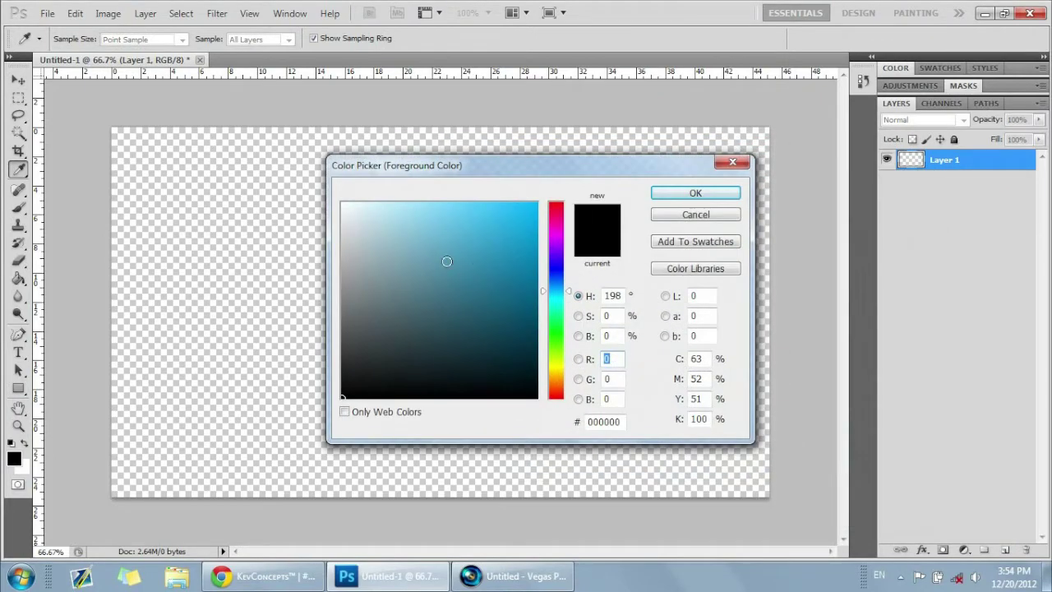
mouse_move(480, 256)
left_mouse_down()
mouse_move(461, 260)
mouse_move(311, 196)
left_mouse_up()
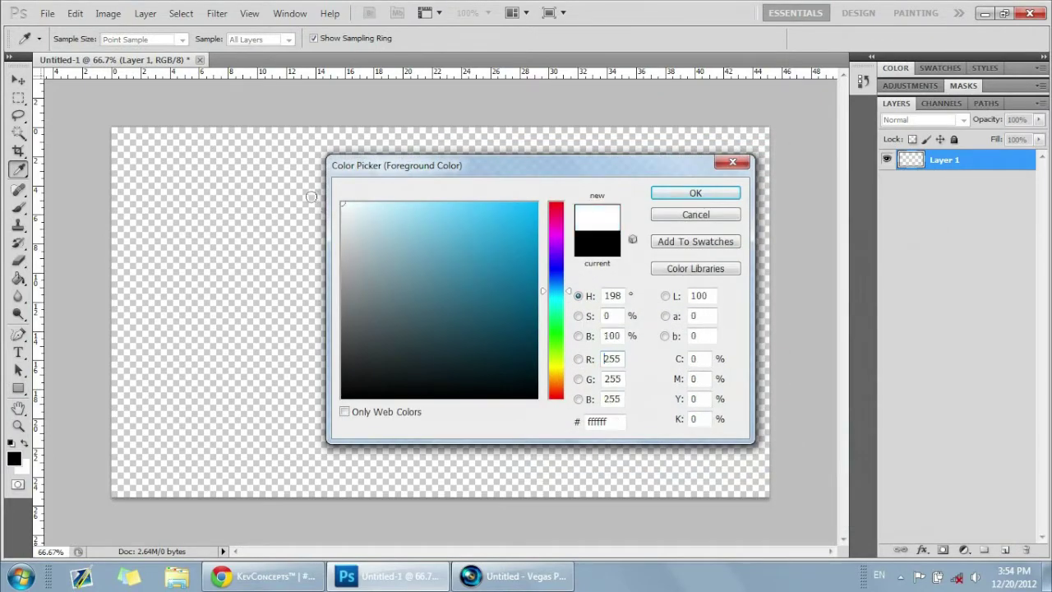
left_click_drag(430, 245, 307, 194)
left_click(695, 192)
left_click(14, 458)
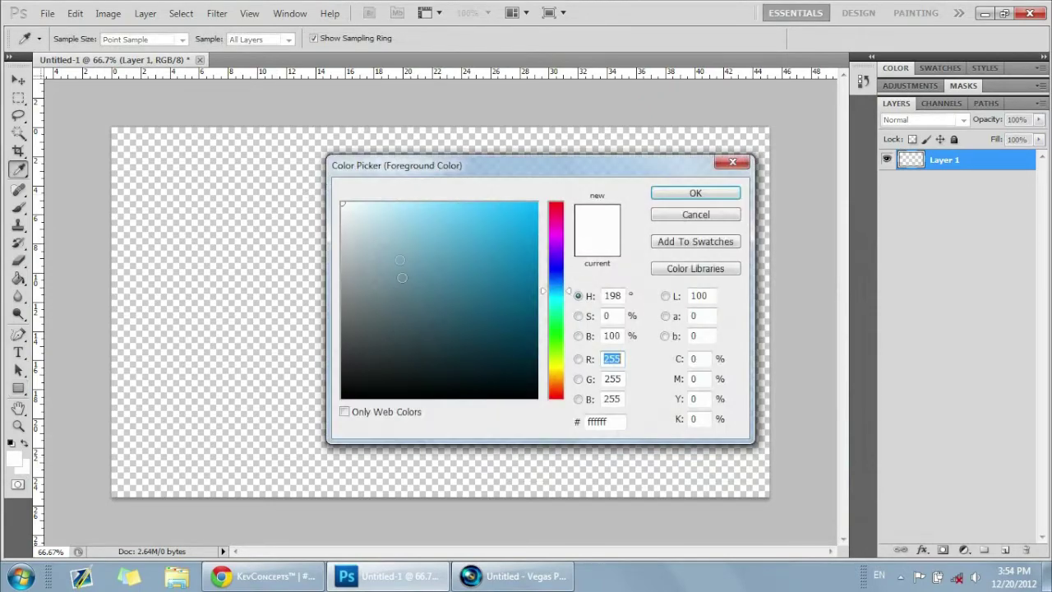
left_click(697, 196)
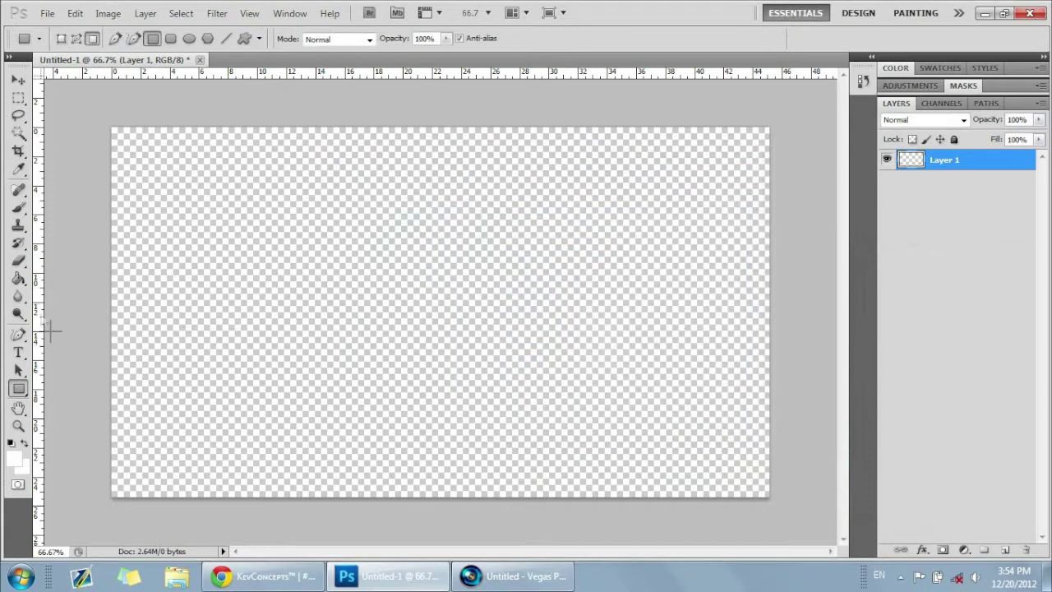
- Draw a plain white rectangle across the full width of the canvas bottom
left_click(19, 389)
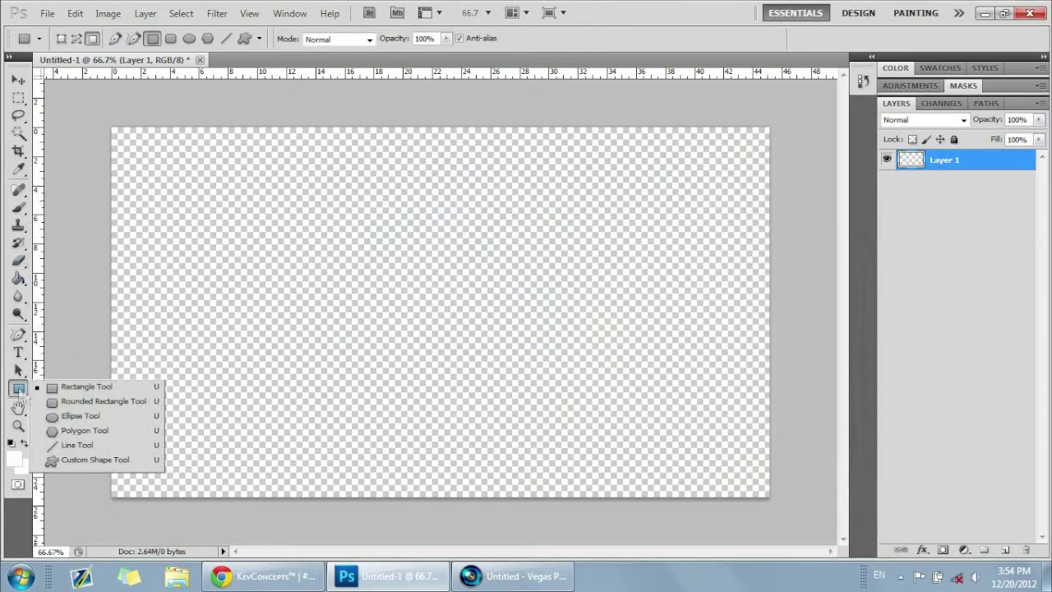
left_click(70, 388)
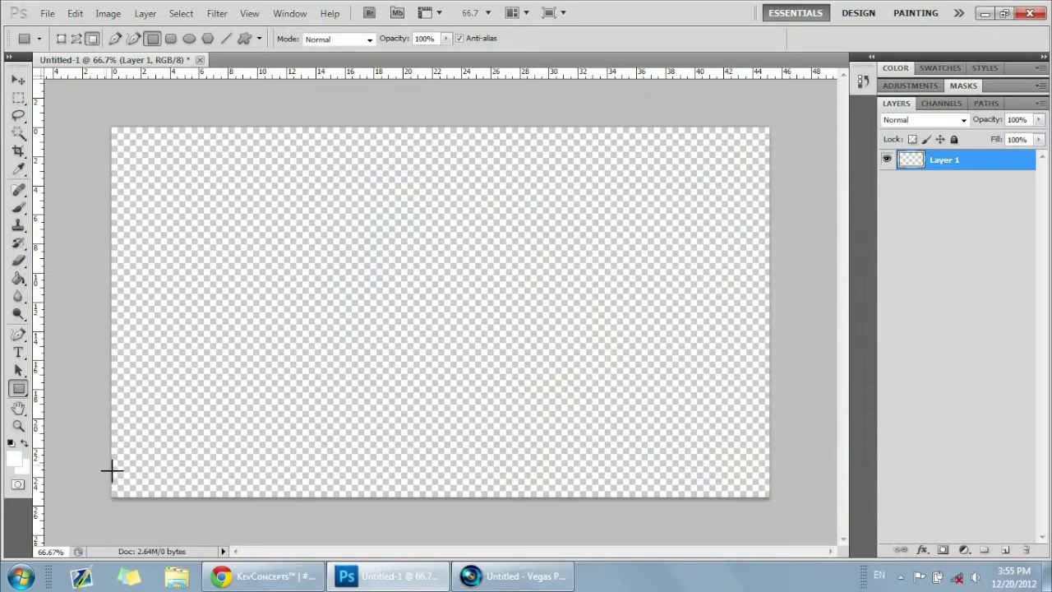
left_click_drag(107, 469, 772, 506)
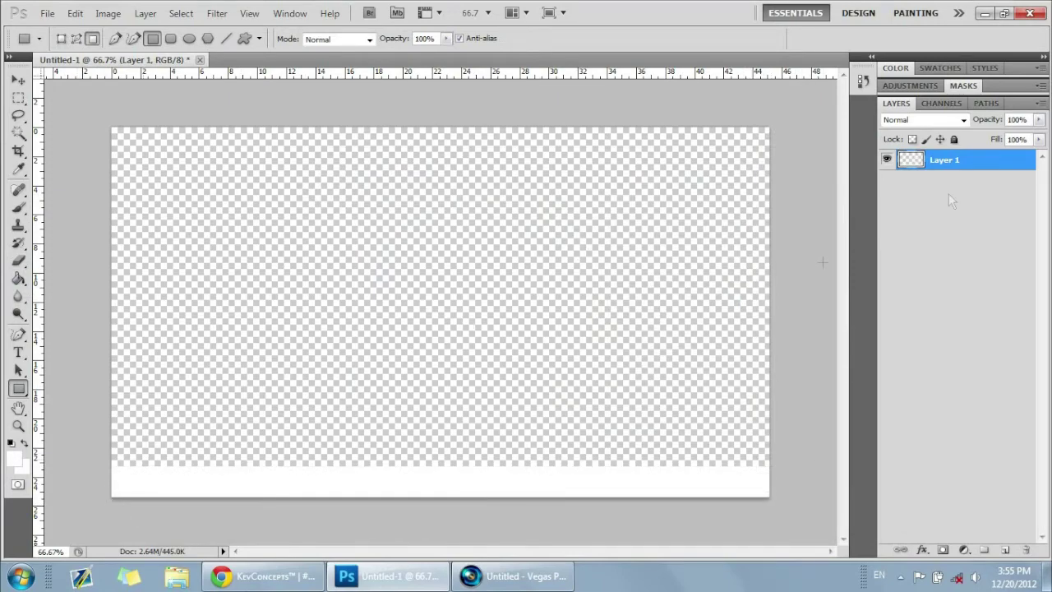
double_click(975, 170)
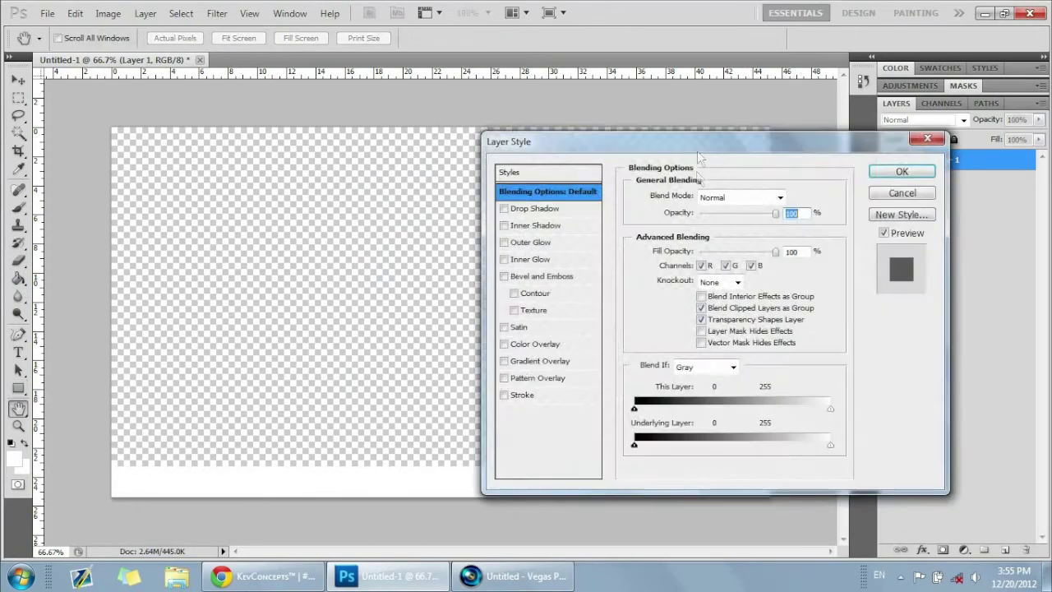
- Give Layer 1 a Gradient Overlay at 44% scale with lowered opacity and a 3 px black Stroke
left_click(442, 166)
left_click(442, 166)
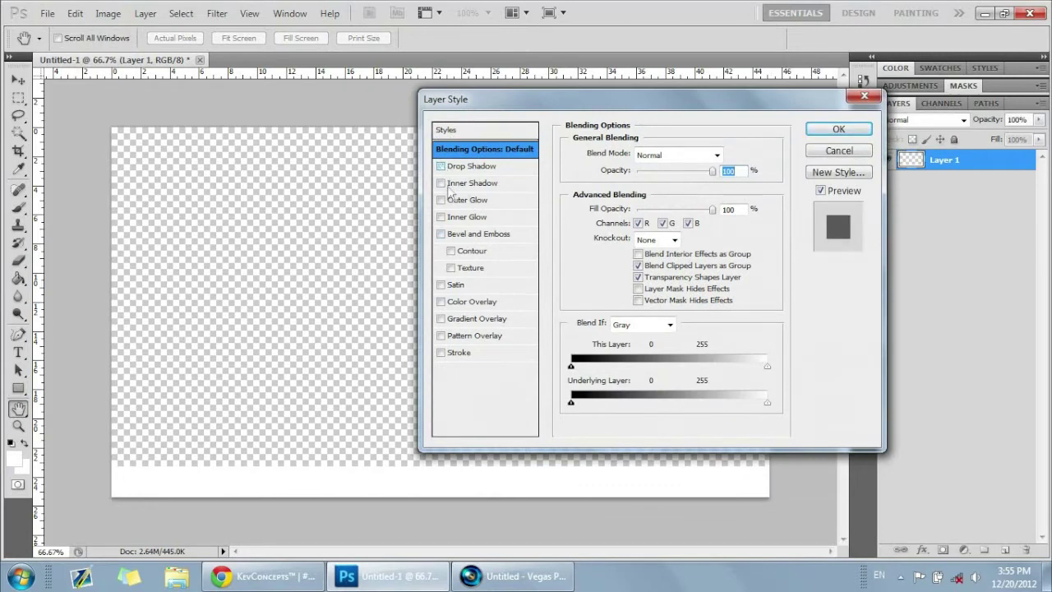
left_click(442, 319)
left_click(475, 319)
left_click_drag(664, 253, 639, 253)
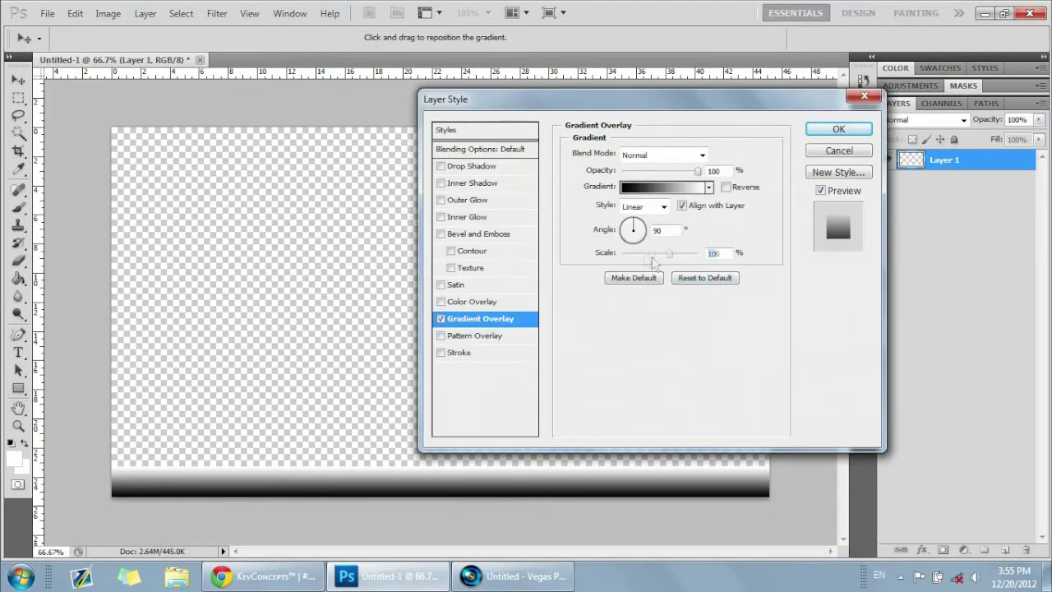
left_click_drag(666, 171, 649, 172)
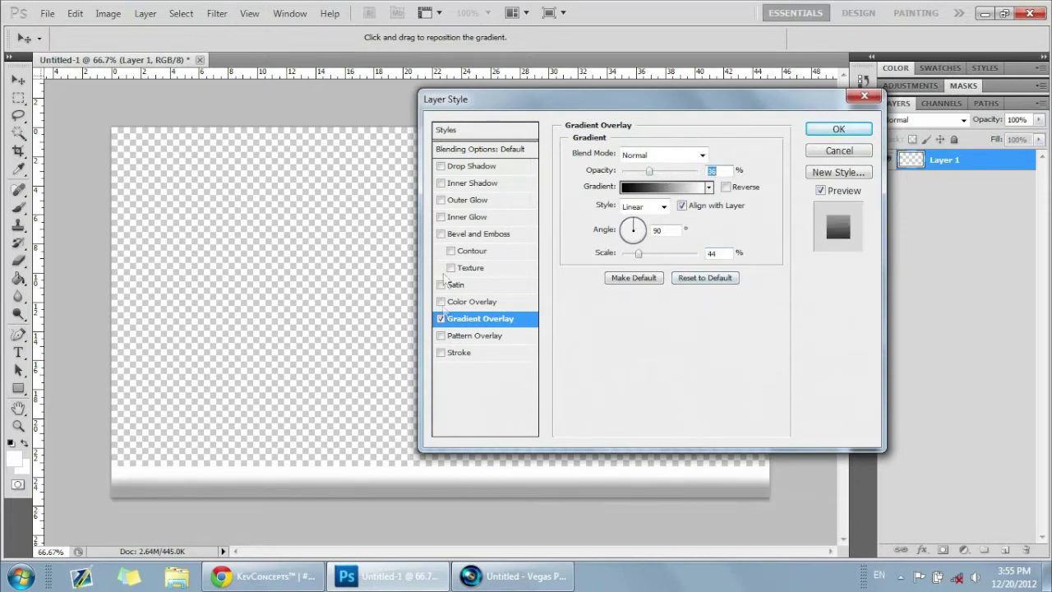
left_click(441, 353)
left_click(460, 352)
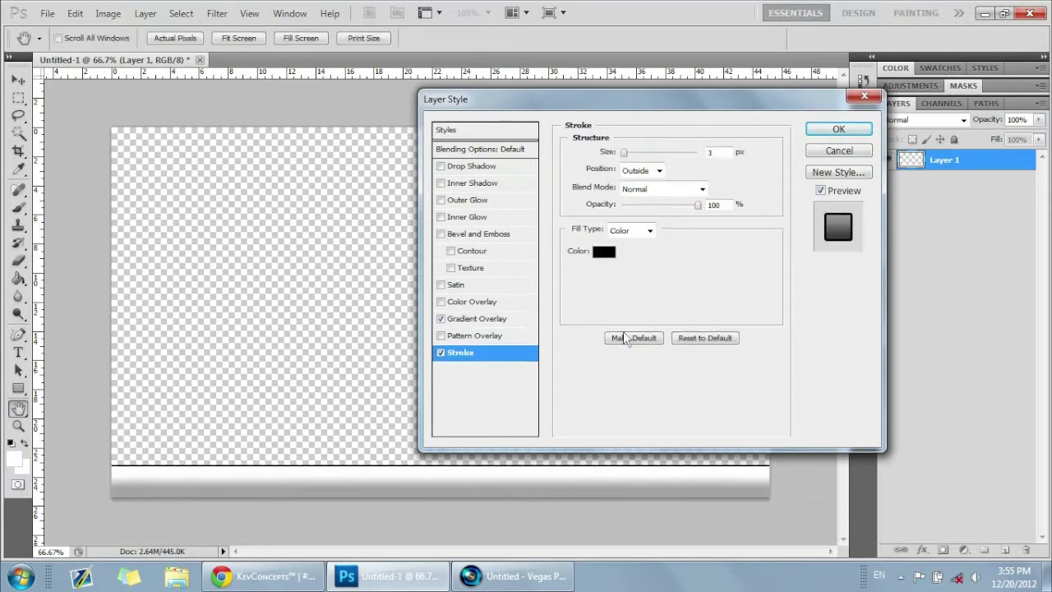
left_click(841, 130)
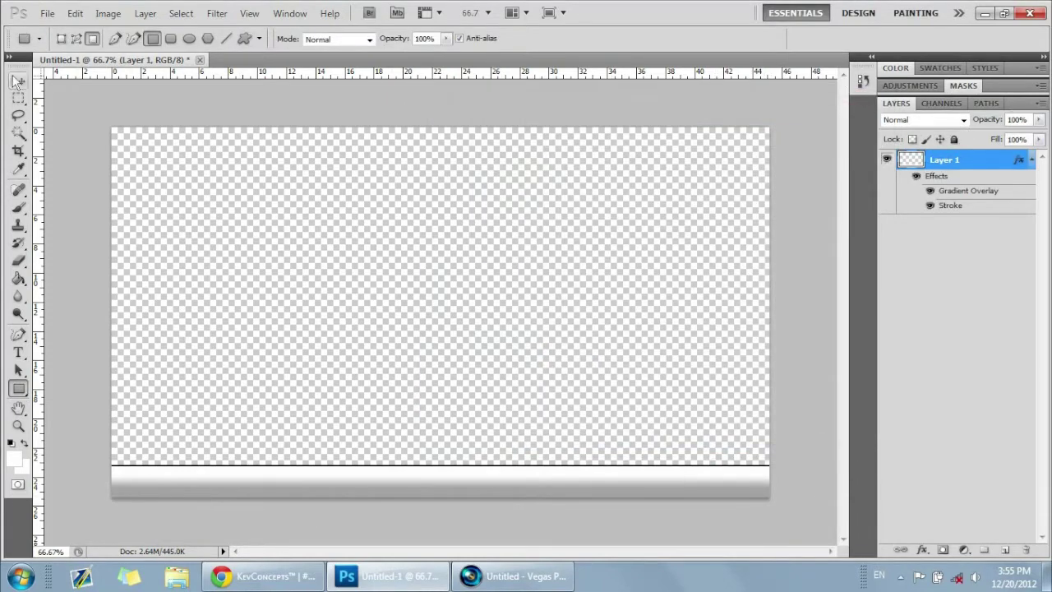
left_click(1031, 165)
- On a new layer, type the creator's name in black Agency FB Bold 30 pt at the bar's left end
left_click(982, 180)
left_click(1006, 550)
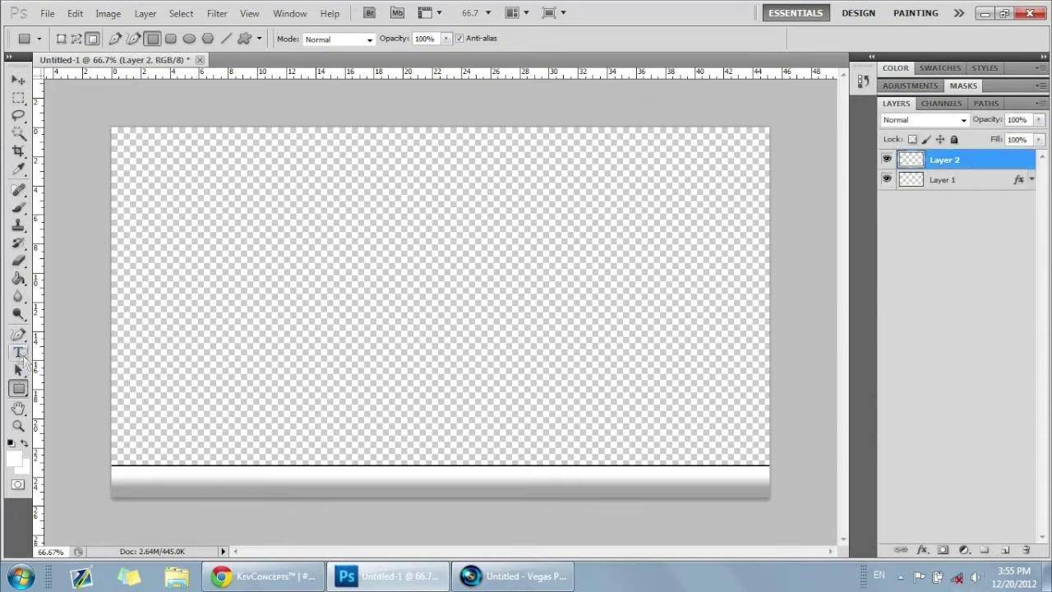
left_click(18, 352)
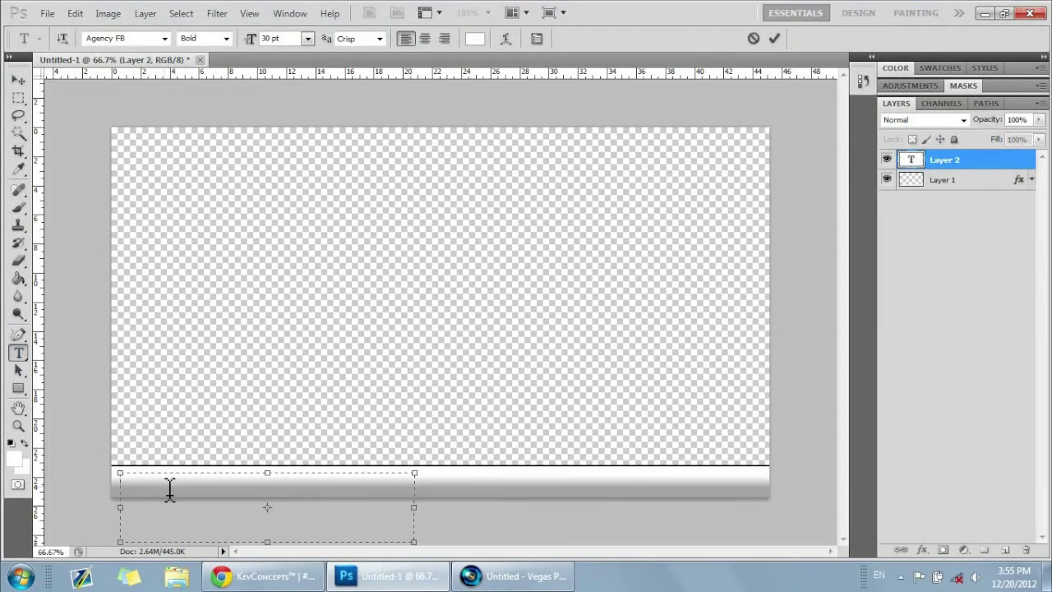
left_click_drag(169, 490, 94, 477)
left_click(476, 39)
left_click(676, 193)
left_click(18, 79)
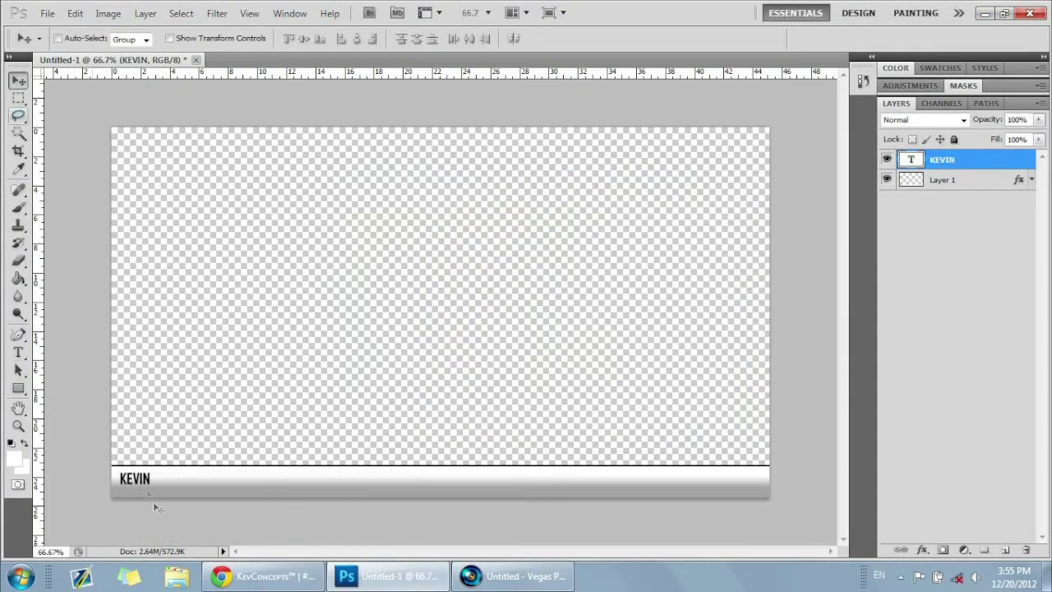
left_click_drag(140, 484, 143, 486)
left_click(20, 353)
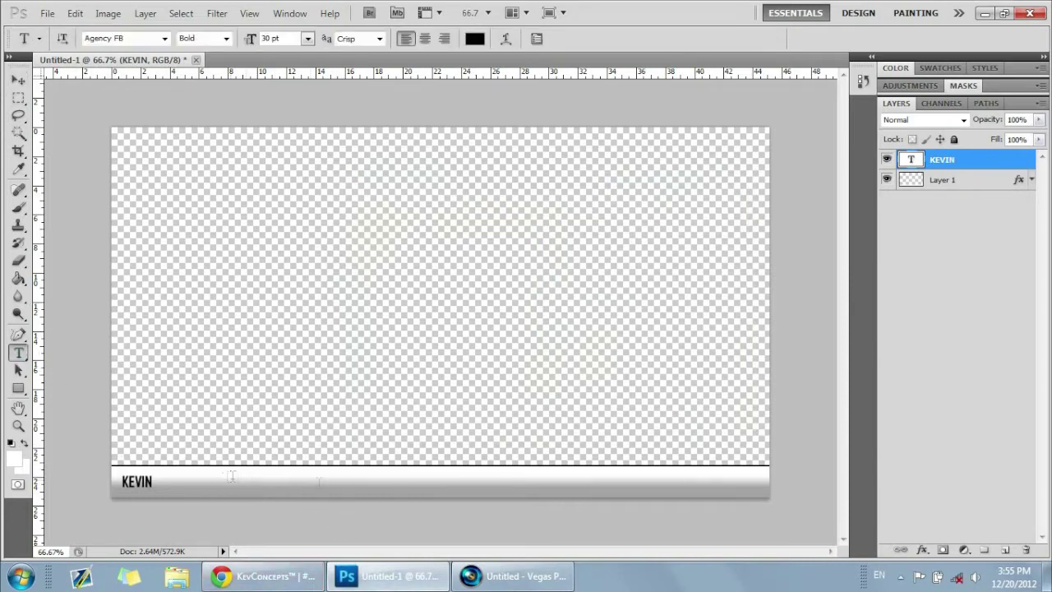
- Add a TITLE label level with the name, fixing the TITE typo, and duplicate it further right
left_click_drag(232, 475, 591, 520)
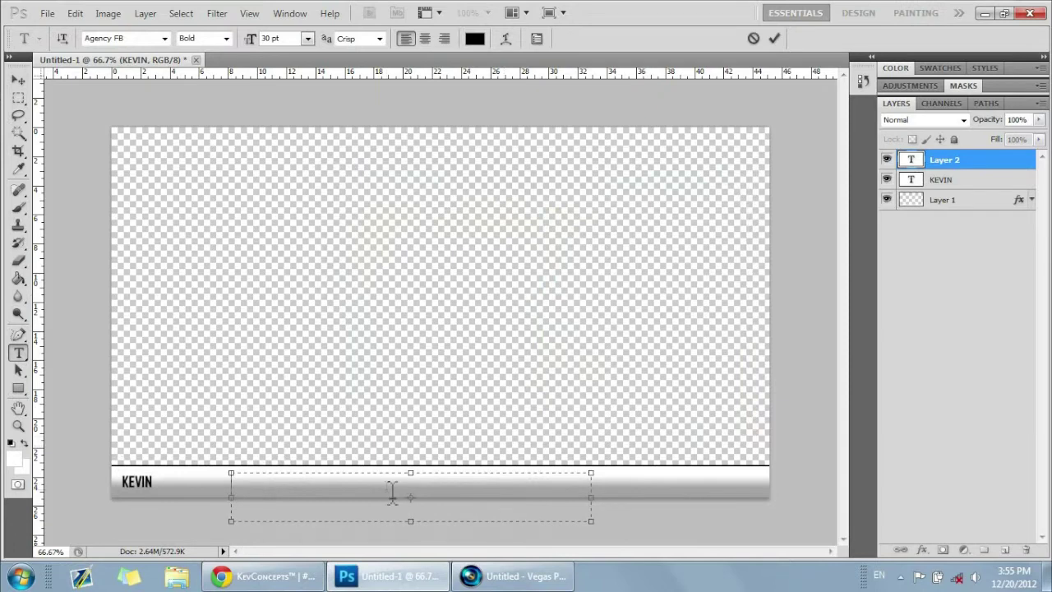
type("TITE")
left_click(18, 79)
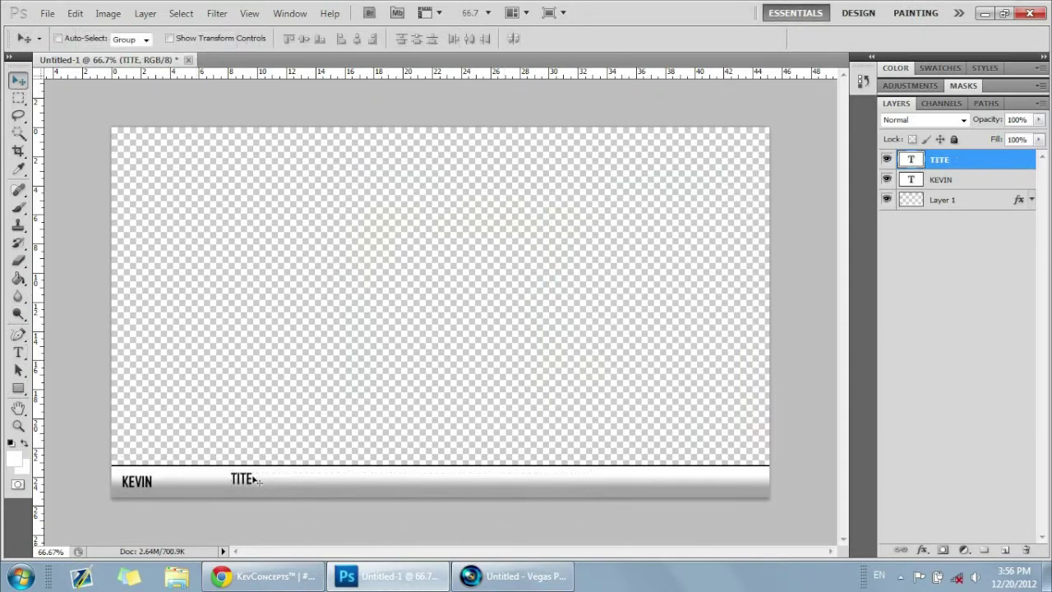
left_click(18, 352)
left_click(251, 485)
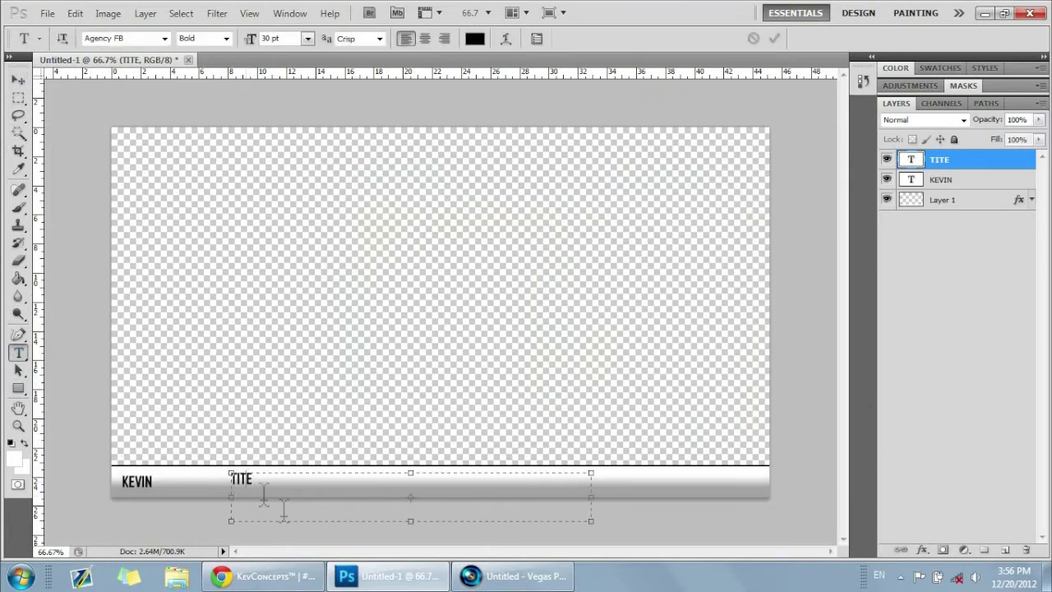
key("Left")
type("L")
left_click(18, 80)
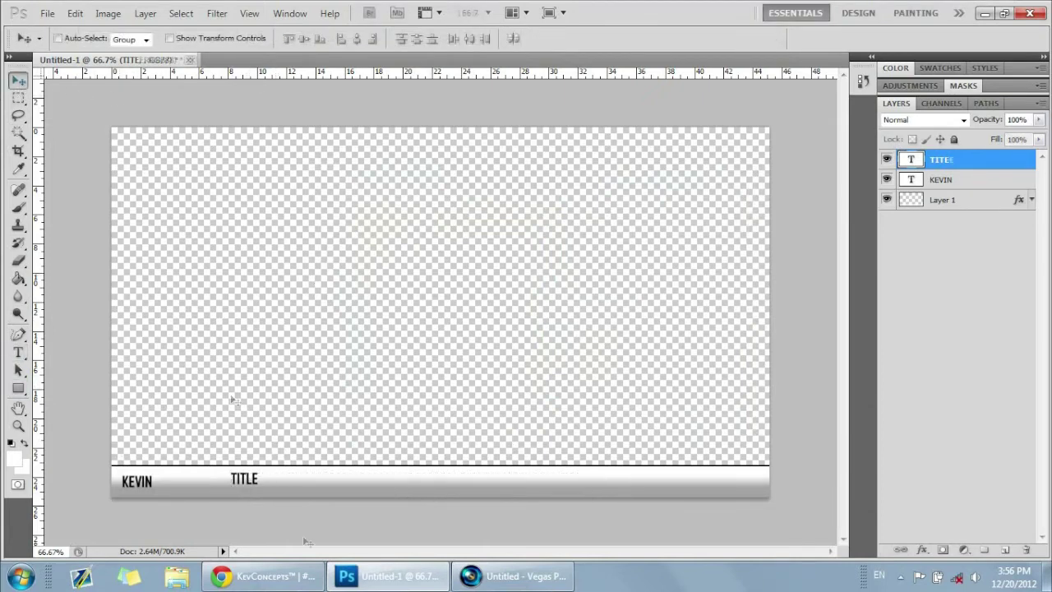
left_click_drag(247, 494, 255, 497)
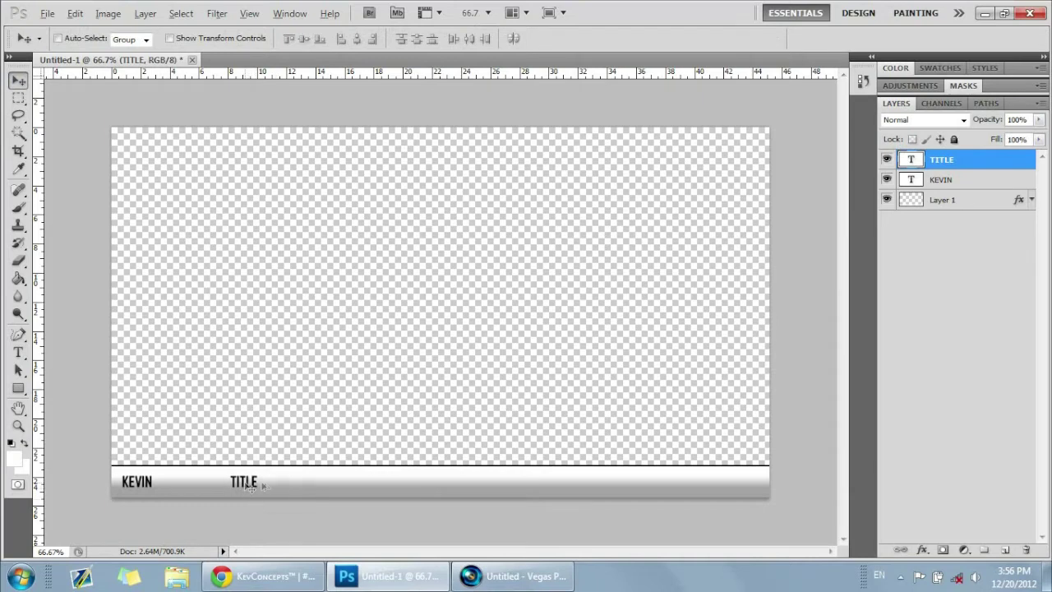
left_click_drag(251, 487, 567, 486)
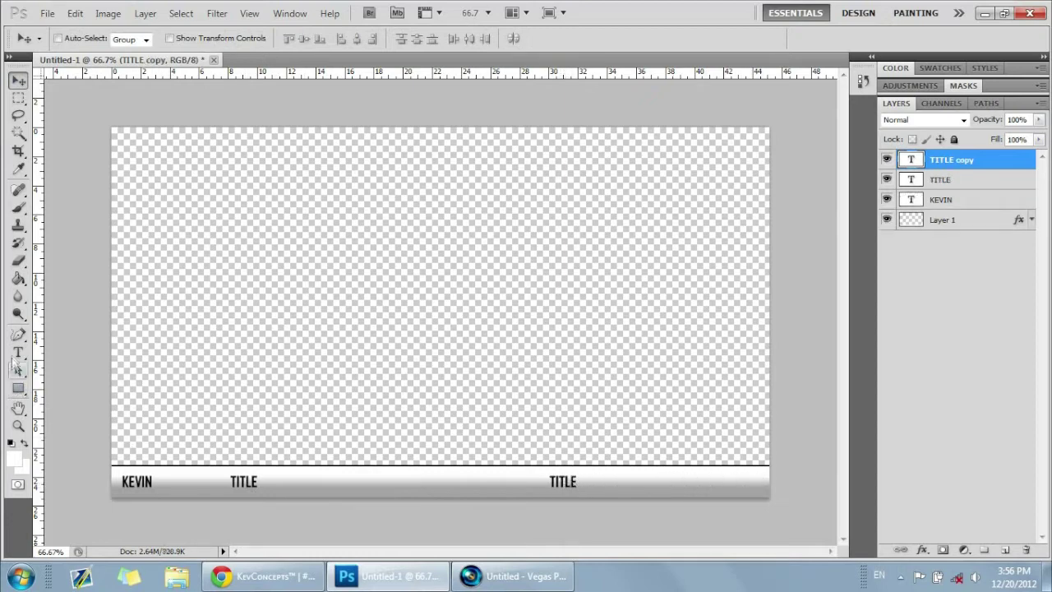
- Change the duplicated TITLE copy to read MUSIC
left_click(18, 351)
left_click(604, 493)
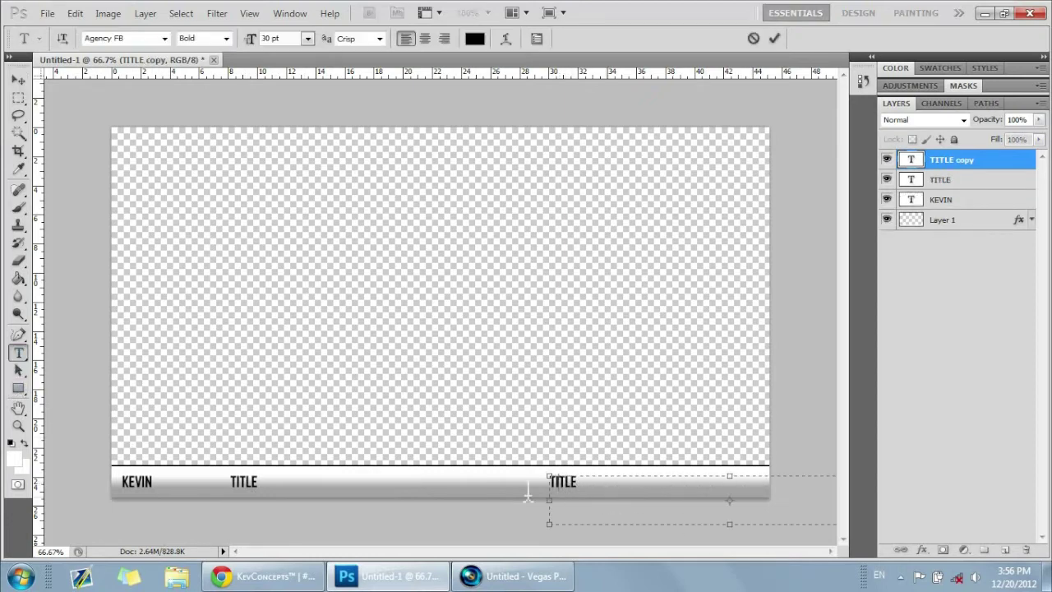
key("ctrl+a")
type("MUSIC")
left_click(18, 79)
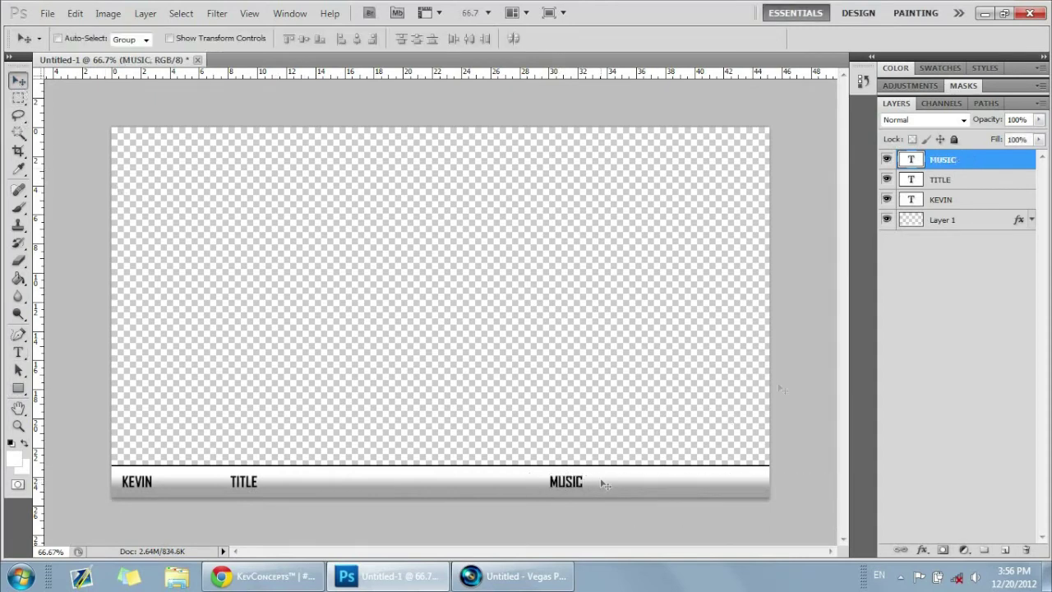
- Move the TITLE layer further right along the bar, then deselect all layers
left_click(959, 183)
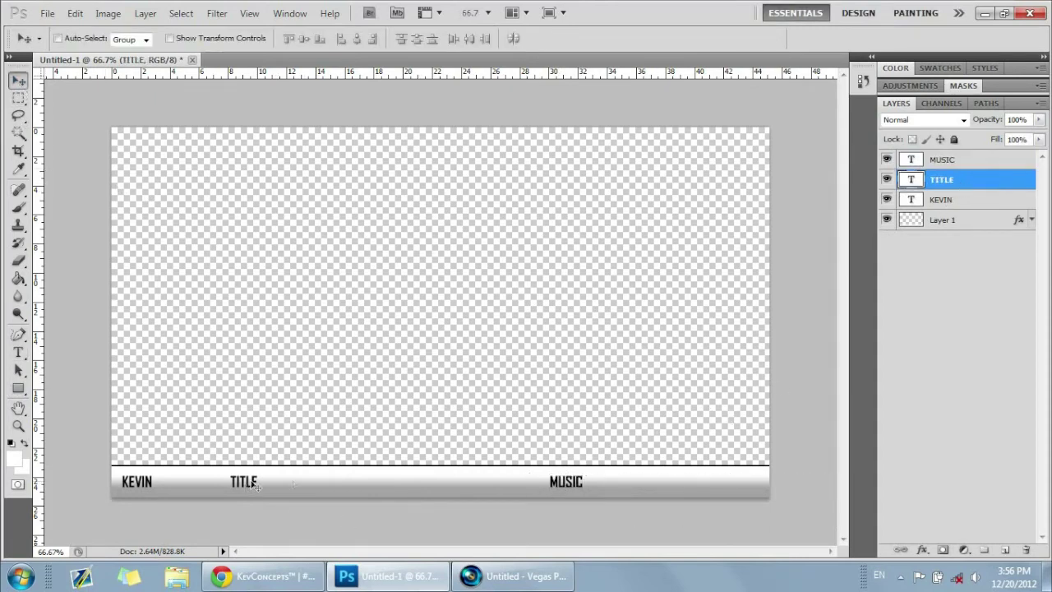
left_click_drag(256, 487, 314, 485)
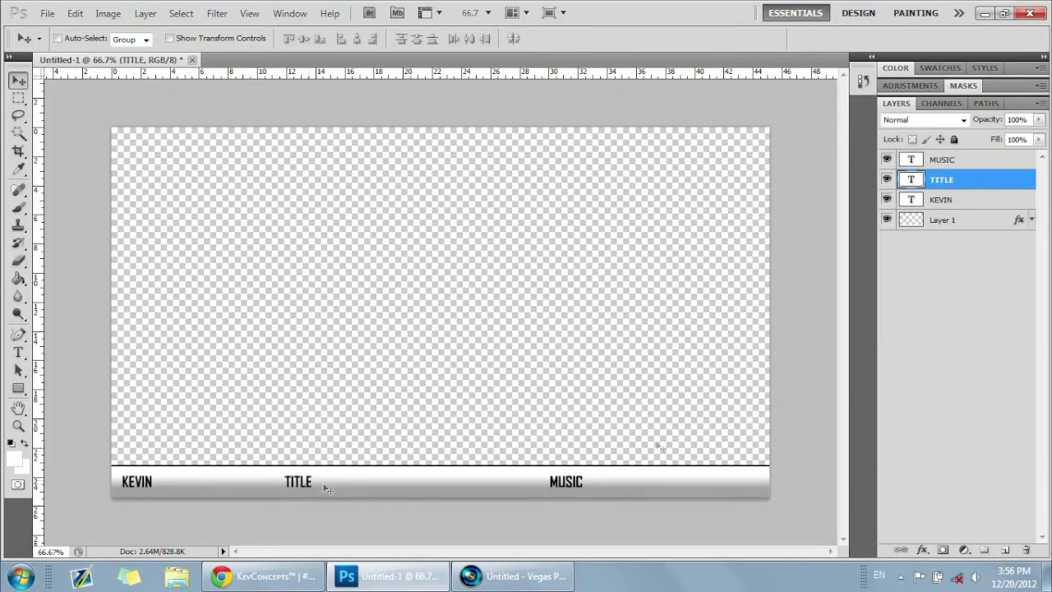
left_click(954, 162)
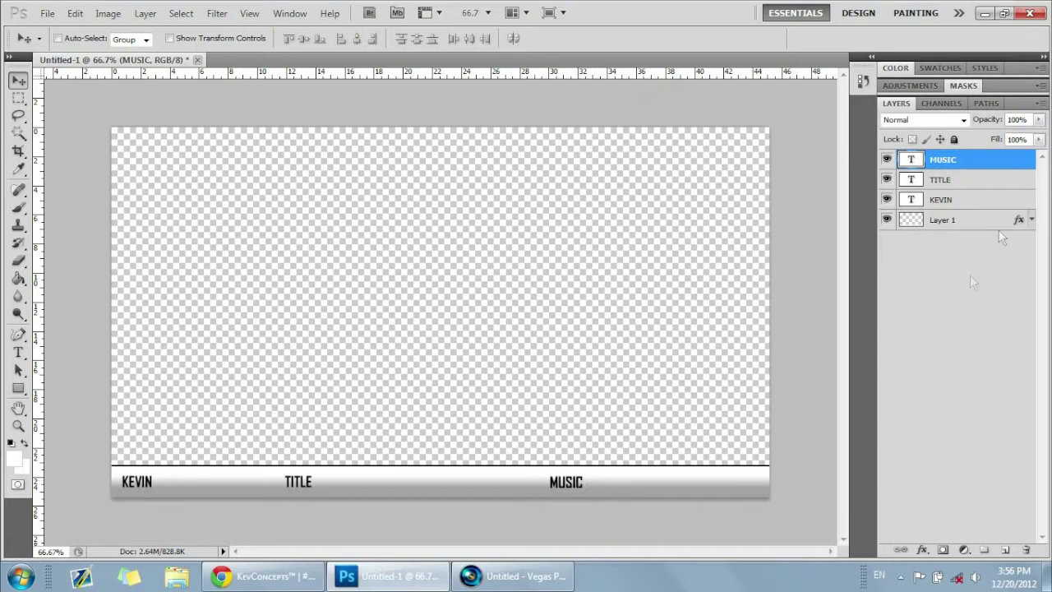
left_click(968, 311)
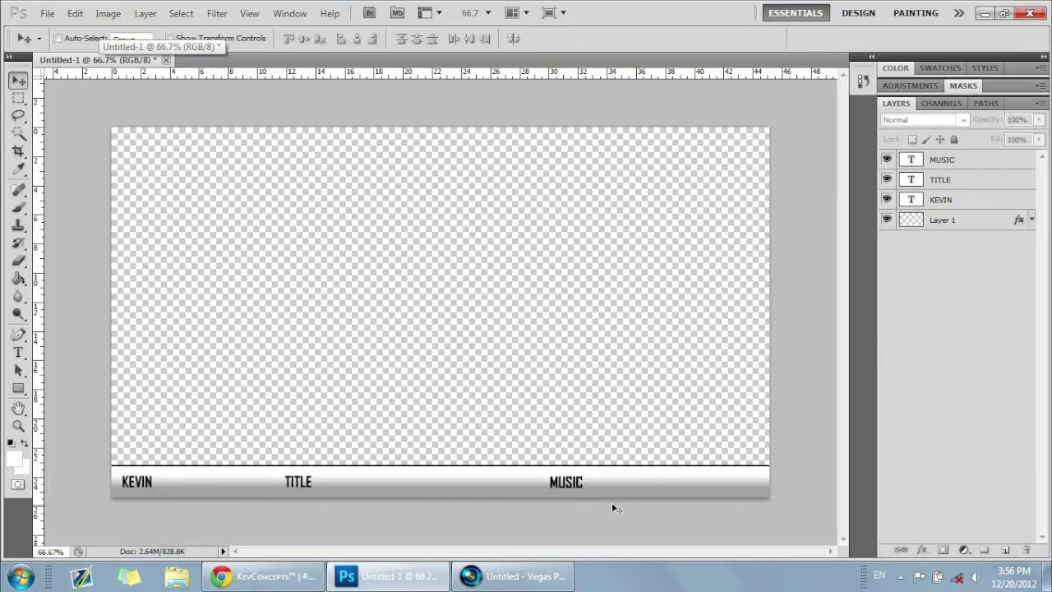
- Save the document to the Desktop as WaterMarkr.psd with Maximize Compatibility
left_click(49, 14)
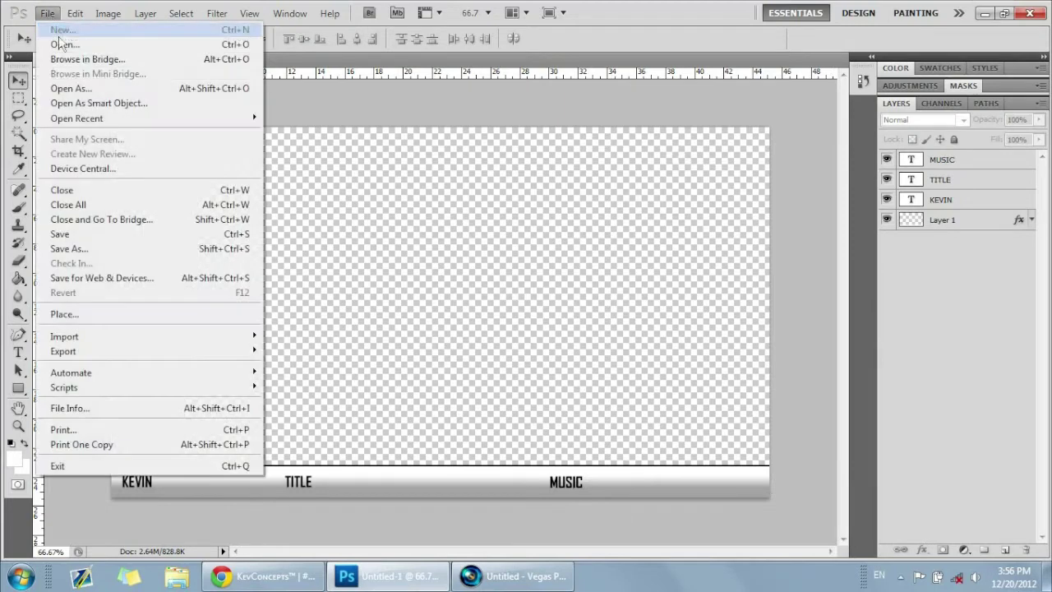
left_click(77, 248)
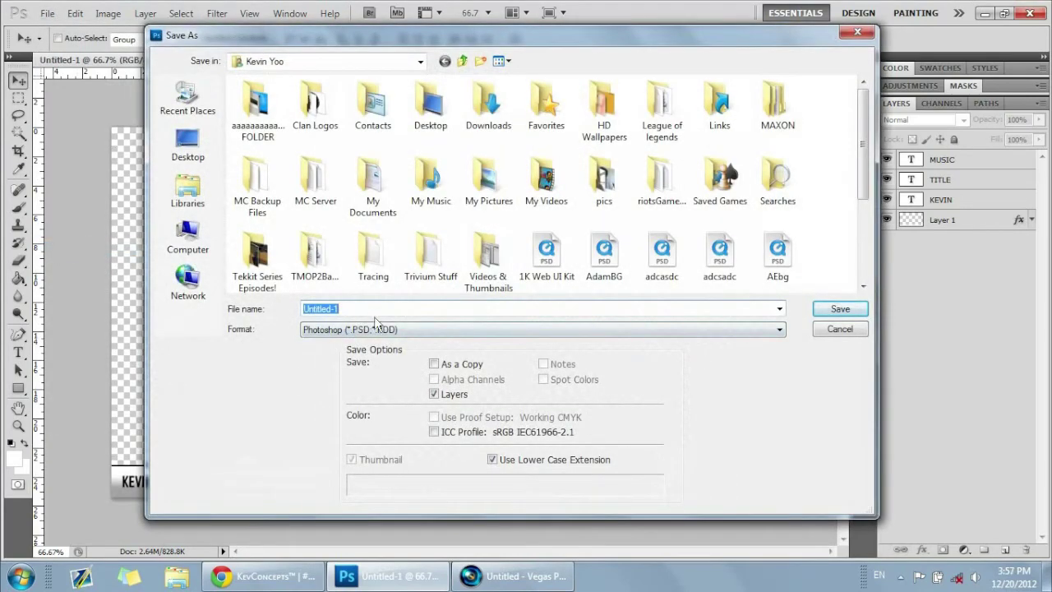
type("WaterM")
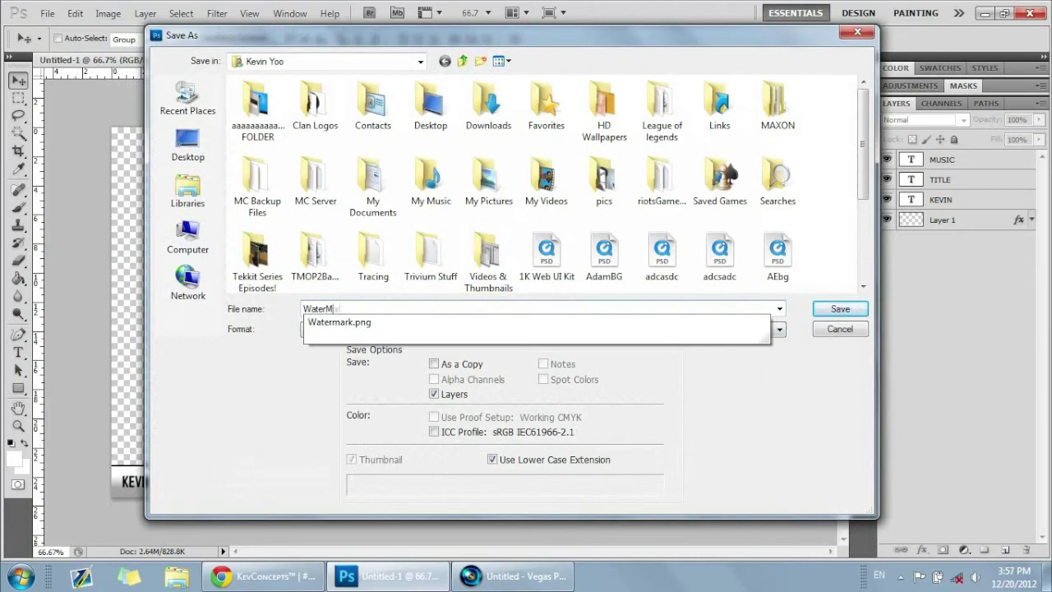
type("ark")
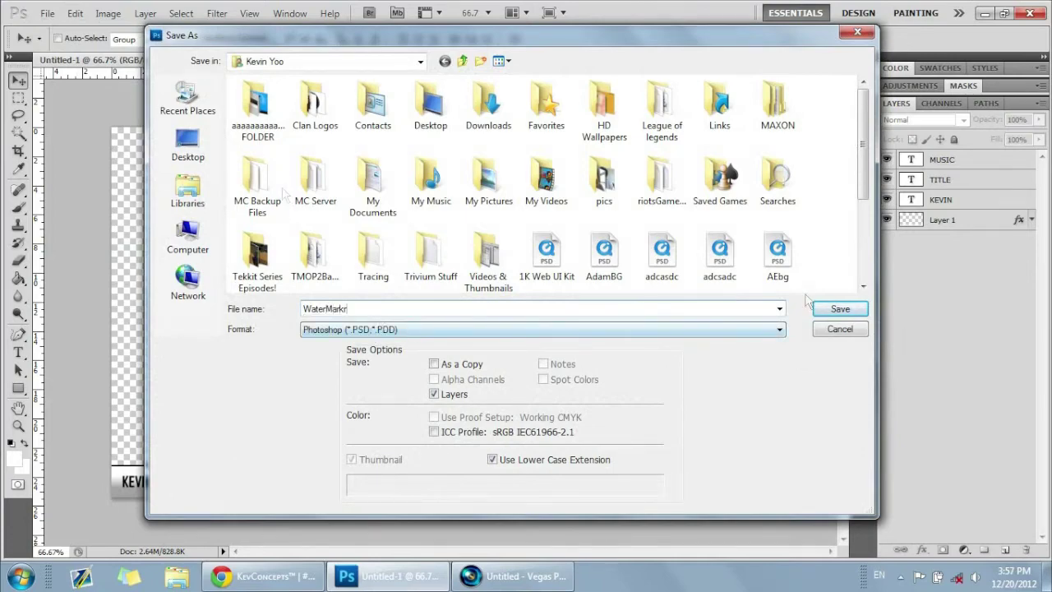
left_click(187, 141)
left_click(838, 308)
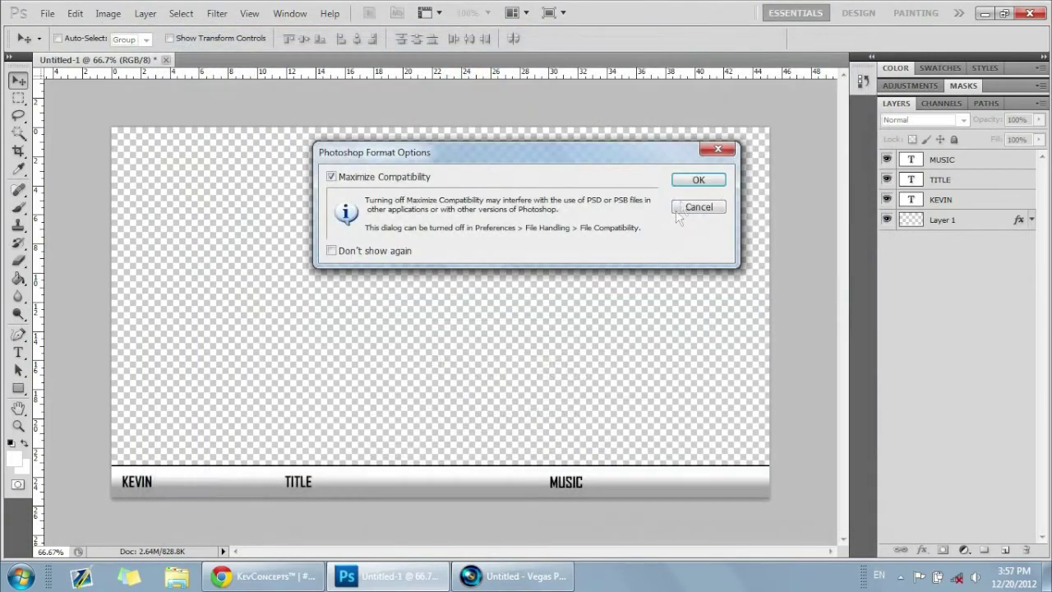
left_click(696, 180)
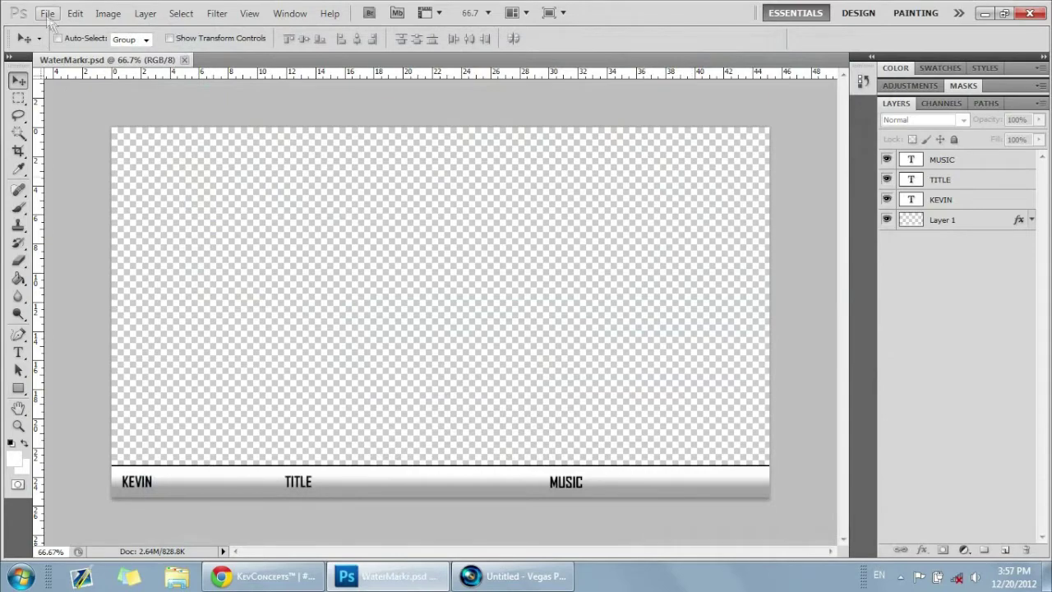
- Save a PNG copy to the Desktop as WaterMarkr.png with default PNG options
left_click(47, 14)
left_click(82, 248)
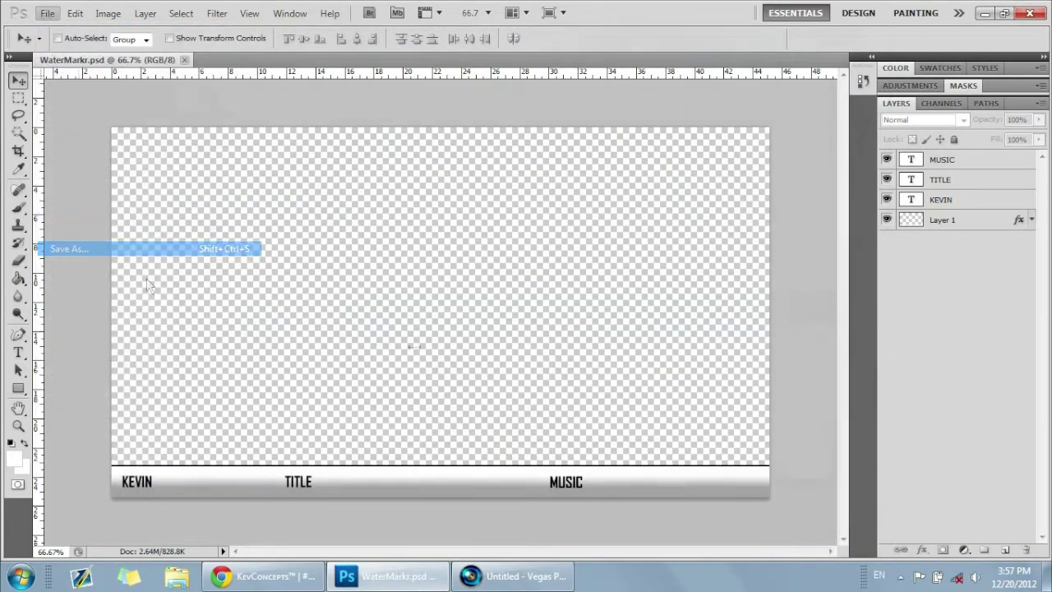
left_click(375, 329)
left_click(377, 486)
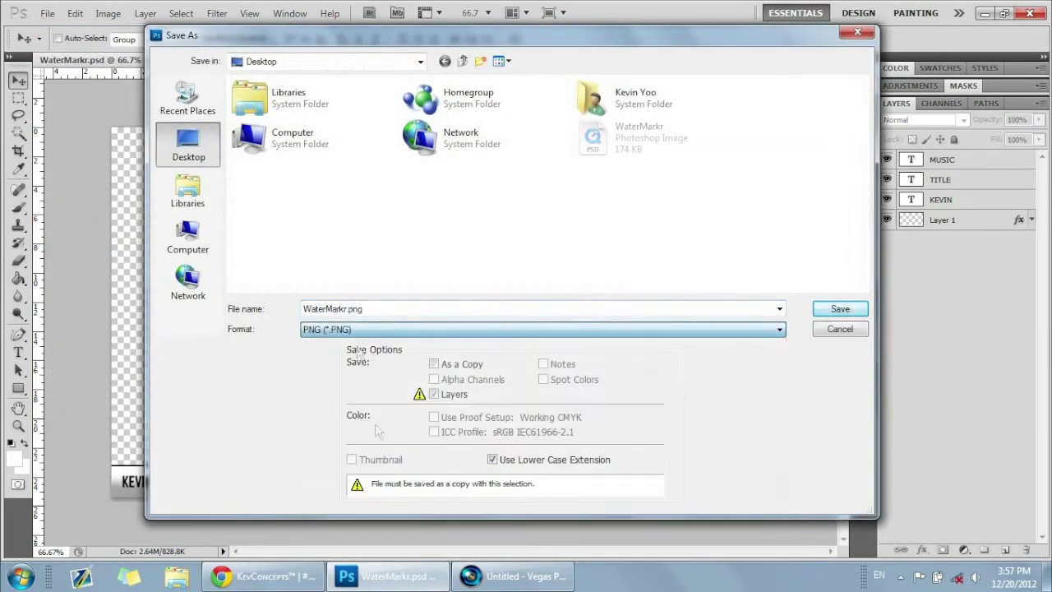
double_click(344, 310)
left_click(348, 312)
key("BackSpace")
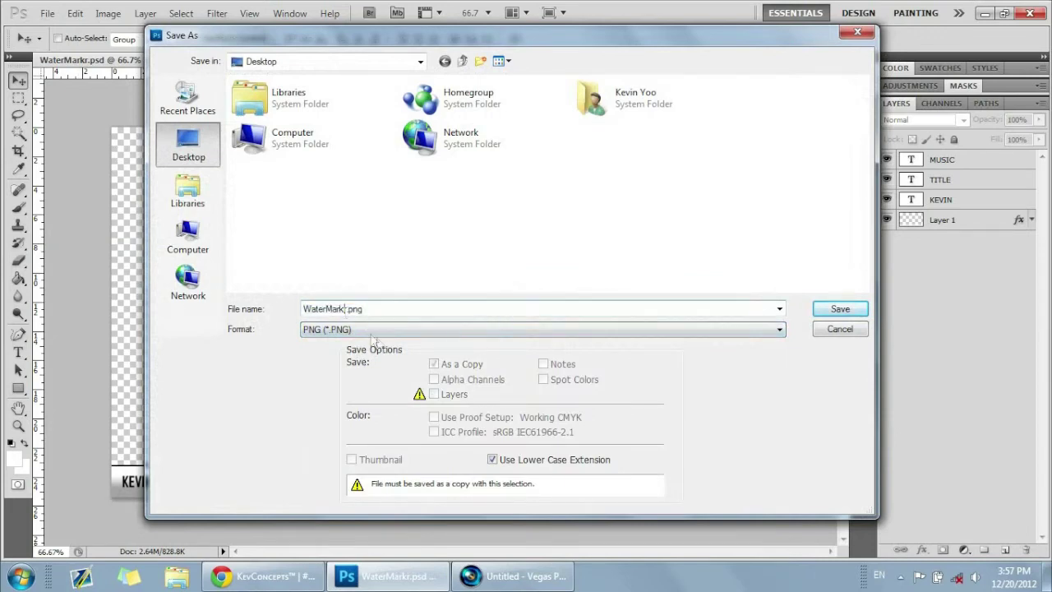
left_click(834, 309)
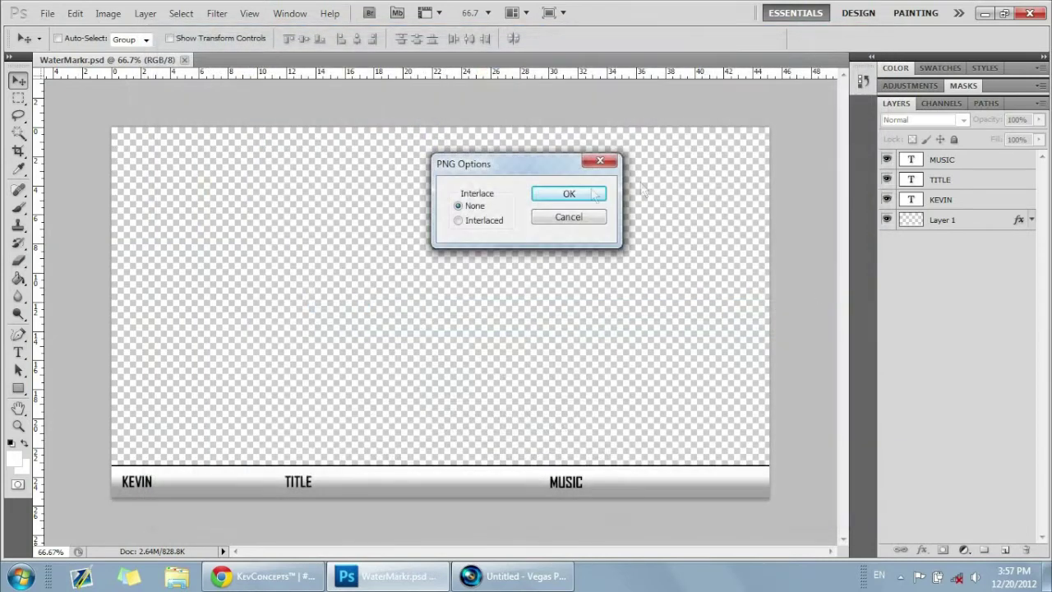
left_click(585, 194)
left_click(387, 576)
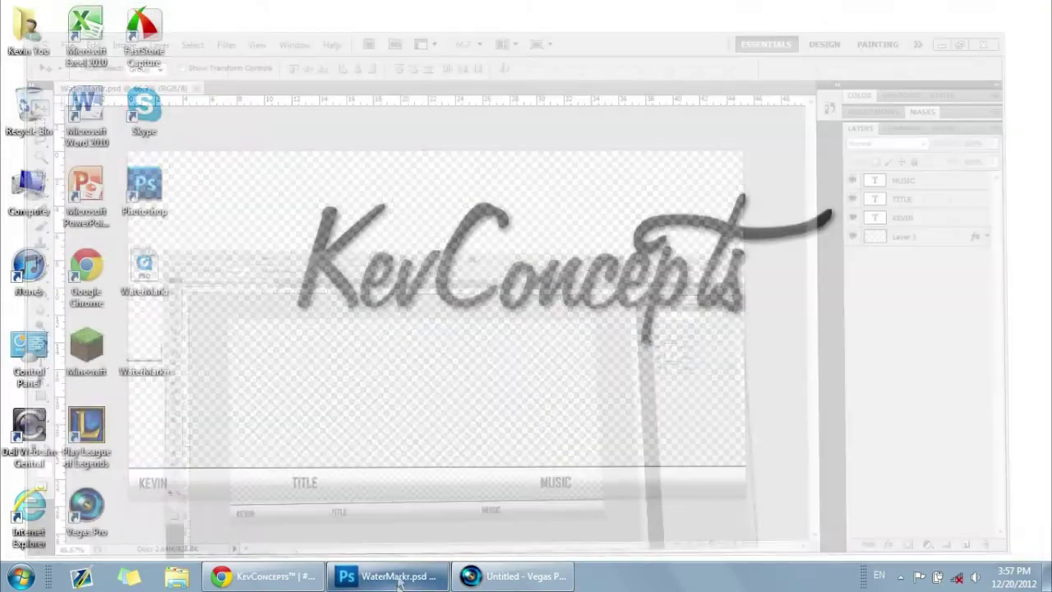
left_click_drag(214, 274, 153, 280)
left_click(228, 398)
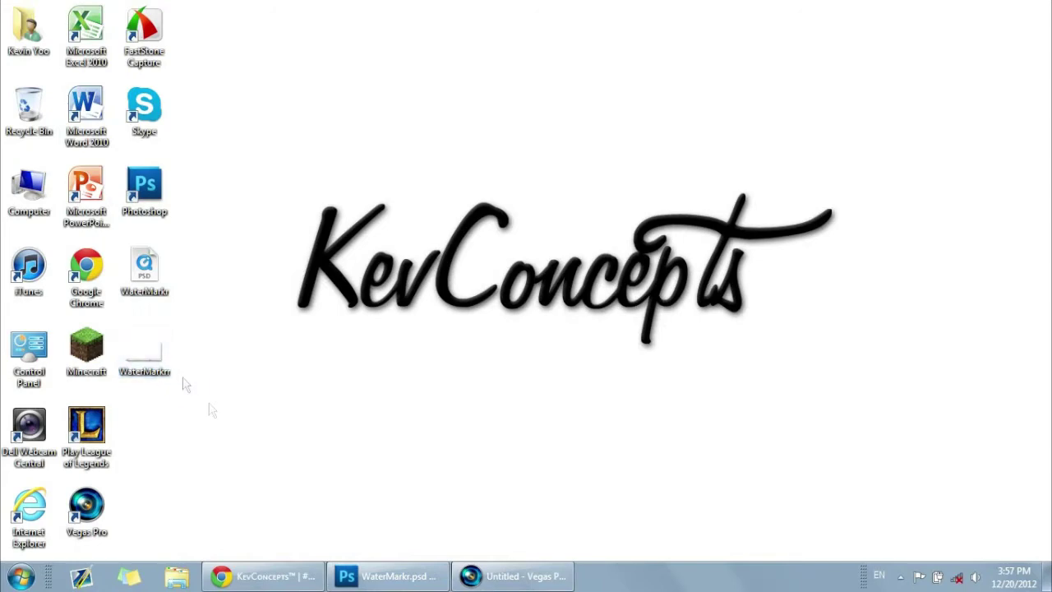
left_click_drag(197, 388, 119, 329)
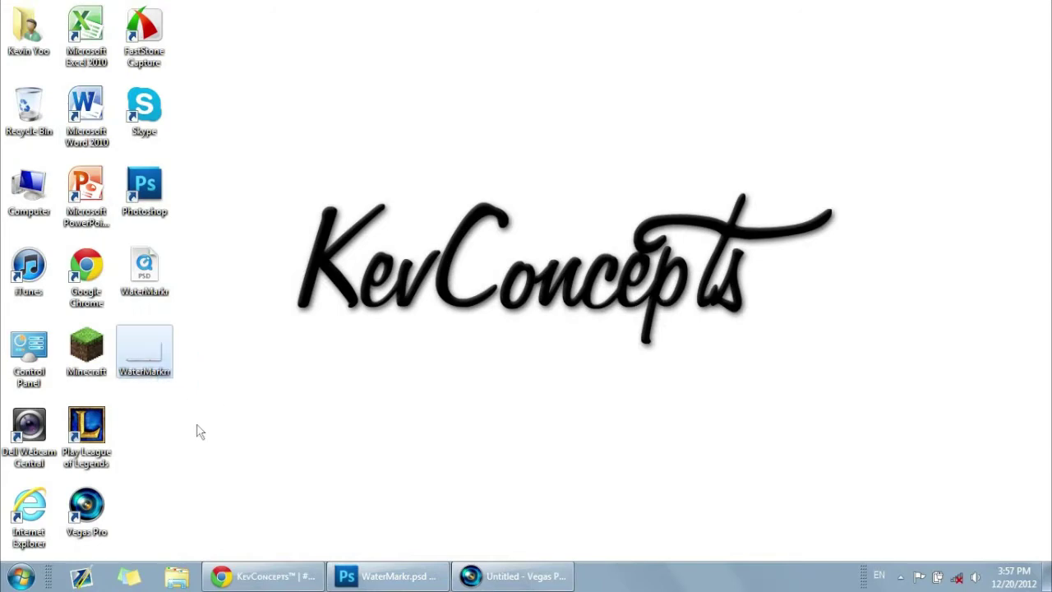
left_click(395, 574)
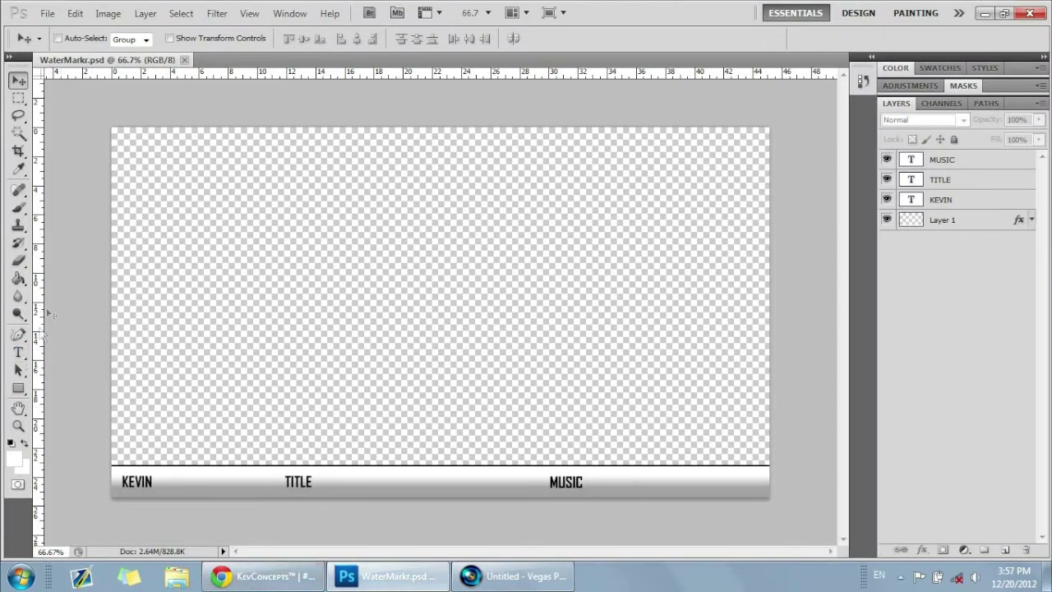
- Replace the TITLE label with 'uhsnohvaosdinvcsd' and save the document
left_click(18, 353)
left_click(306, 491)
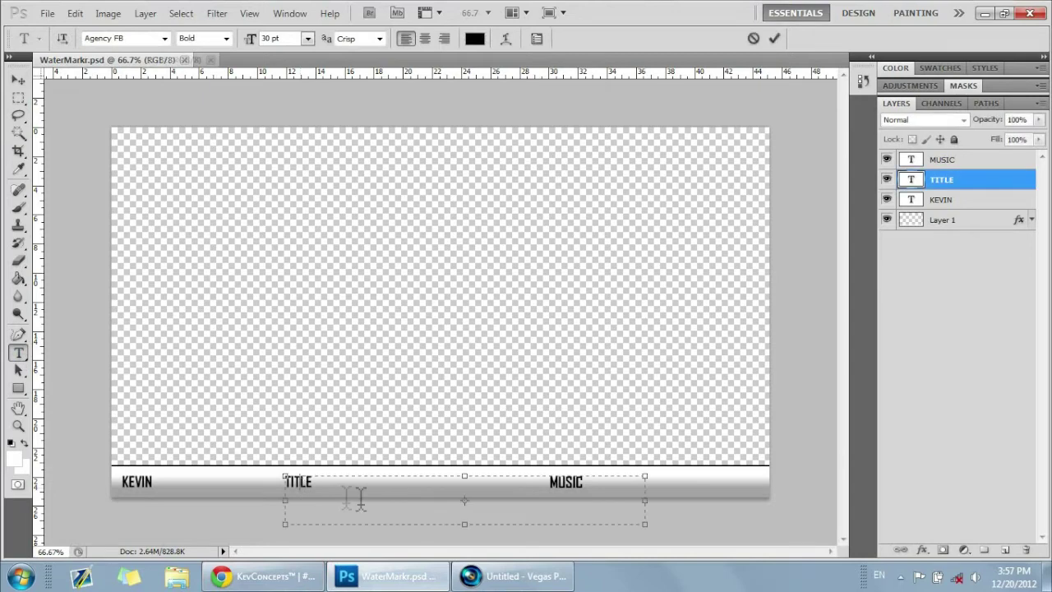
key("ctrl+a")
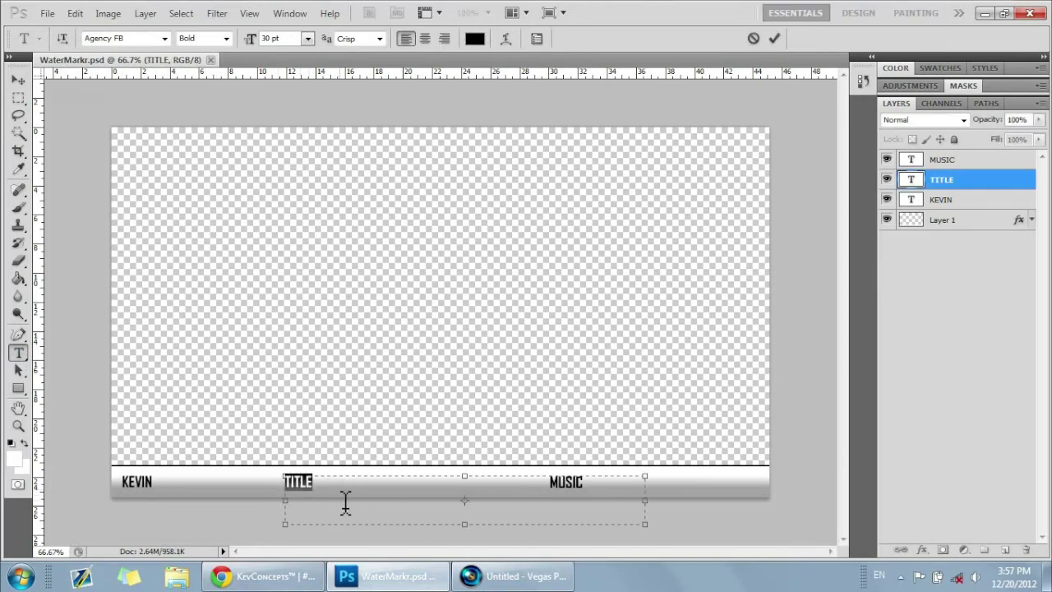
key("Left")
type("uhsnohvaosdinvcsd")
left_click(18, 80)
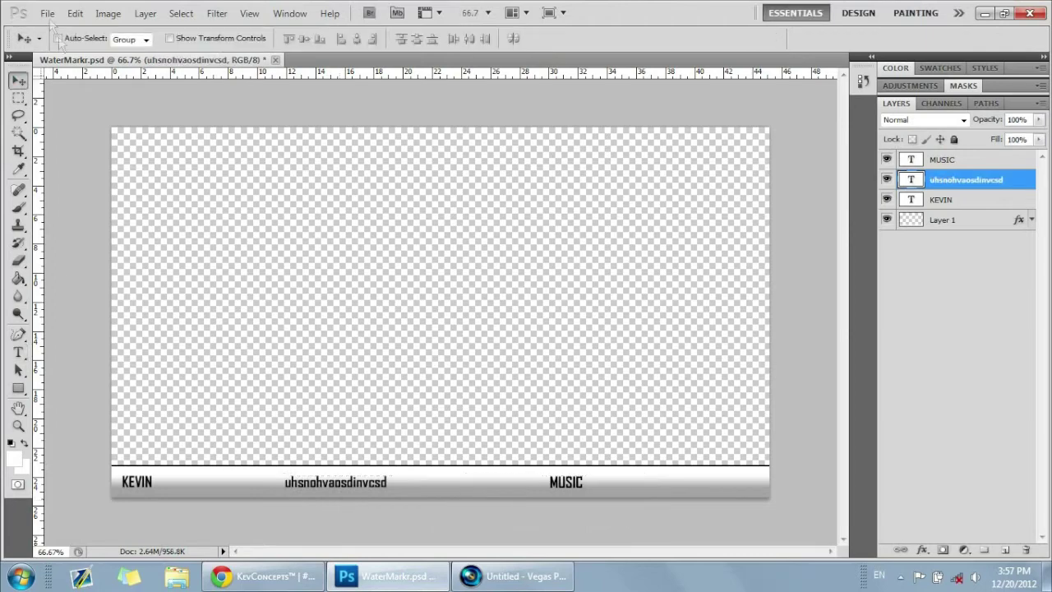
left_click(47, 14)
left_click(70, 236)
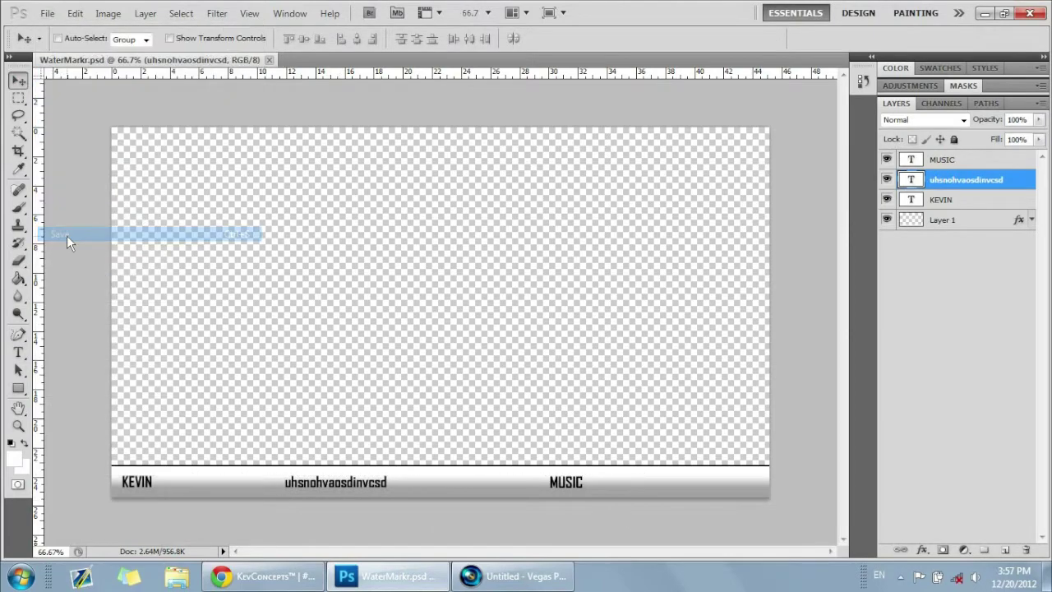
left_click(48, 13)
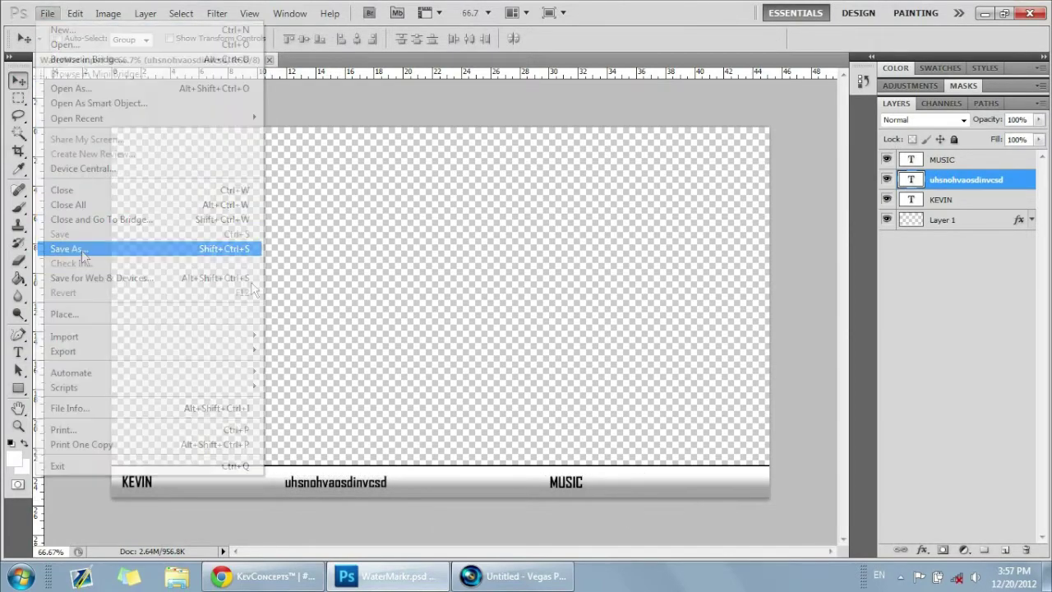
- Save a PNG copy over the existing WaterMarkrr.png on the Desktop, confirming the replacement
left_click(70, 244)
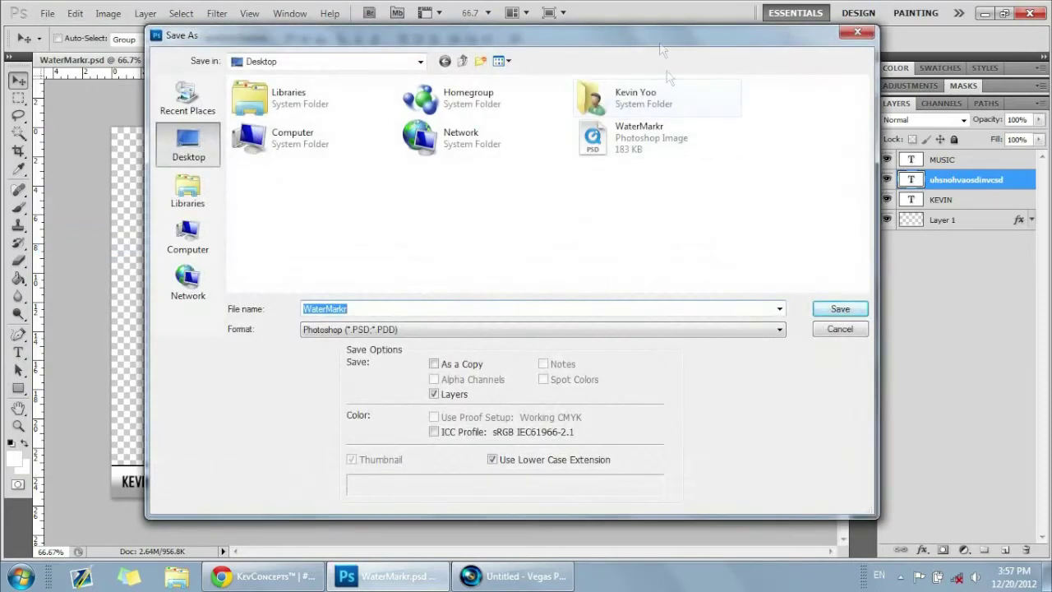
left_click_drag(658, 43, 666, 42)
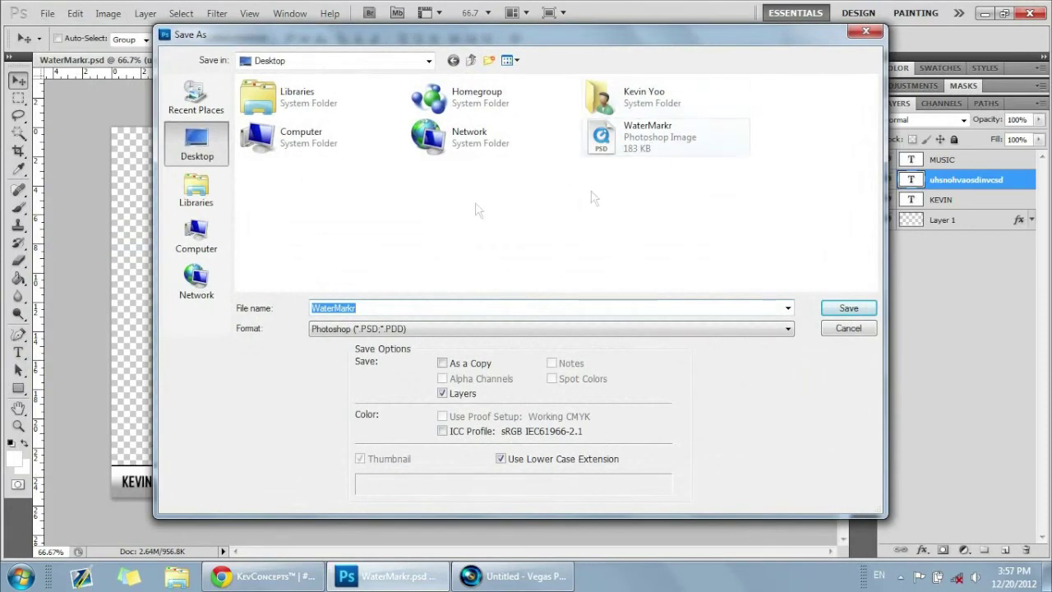
left_click(415, 333)
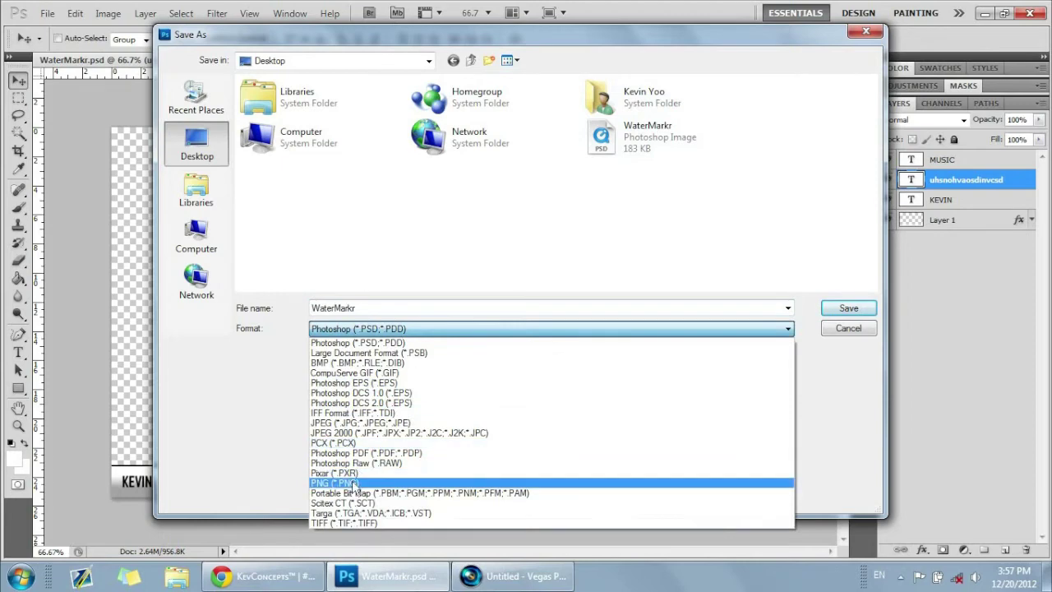
left_click(415, 404)
left_click(644, 163)
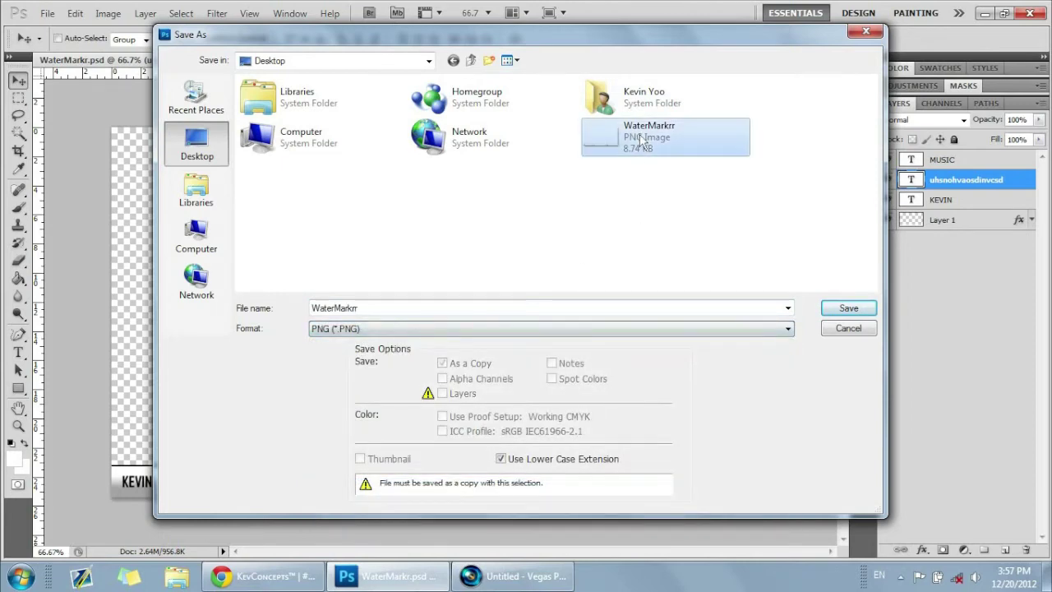
left_click(847, 309)
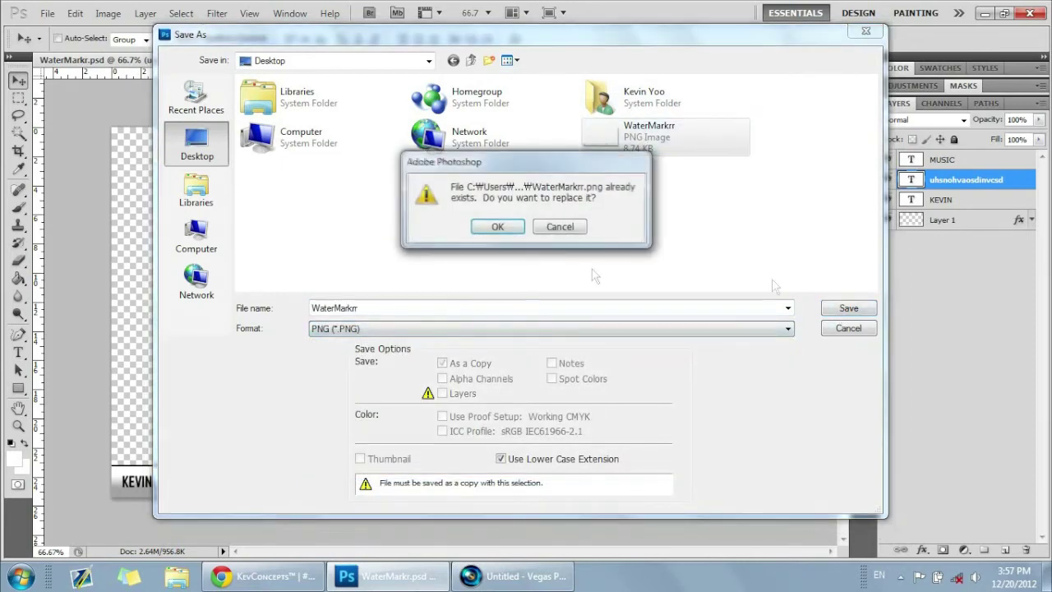
left_click(485, 228)
left_click(569, 196)
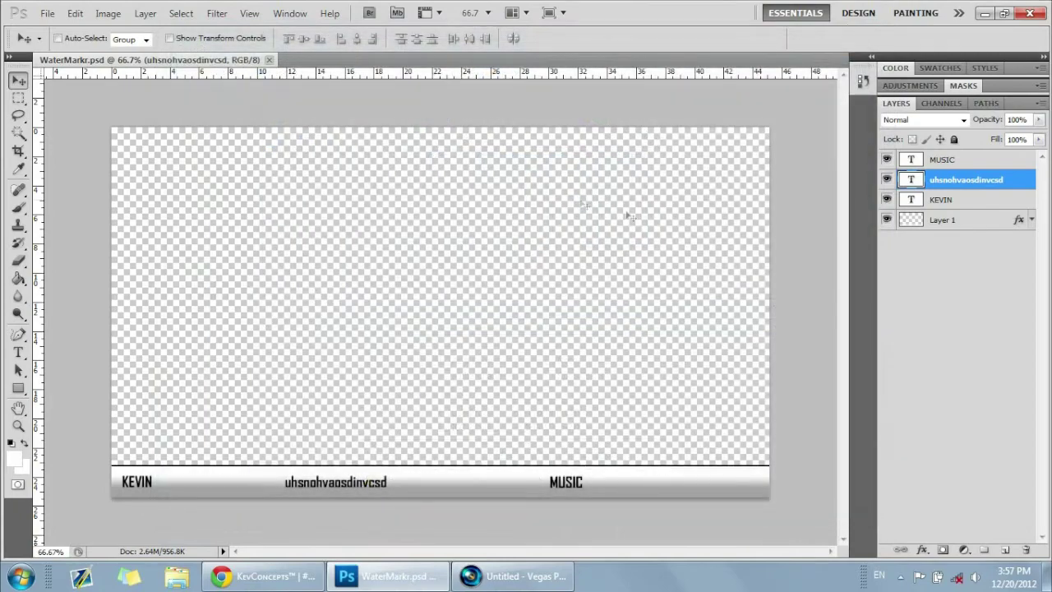
- Preview the saved watermark PNG from the desktop, then close the viewer and return to Vegas Pro
left_click(985, 13)
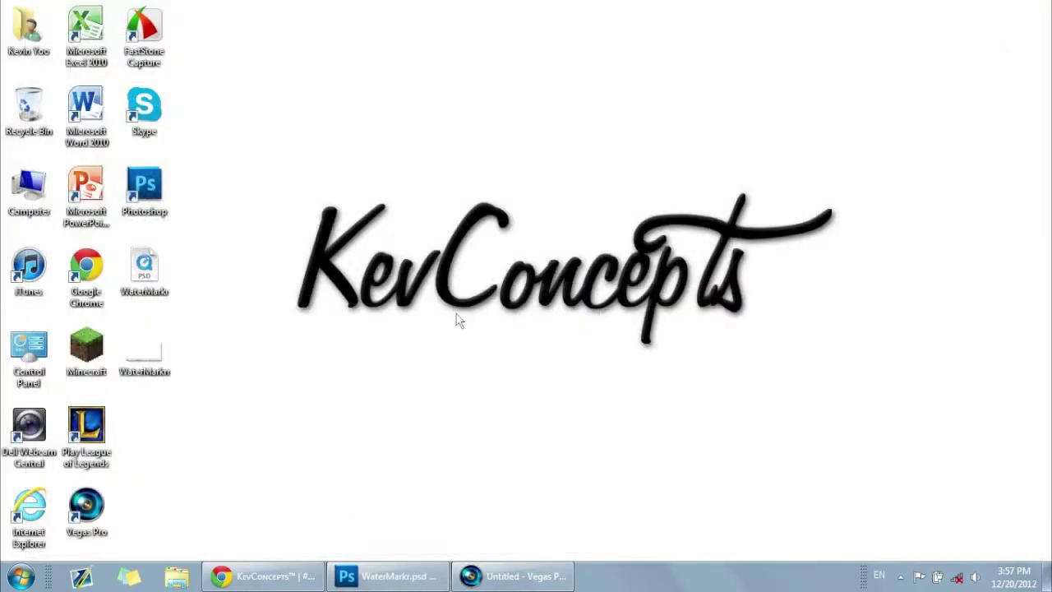
double_click(168, 352)
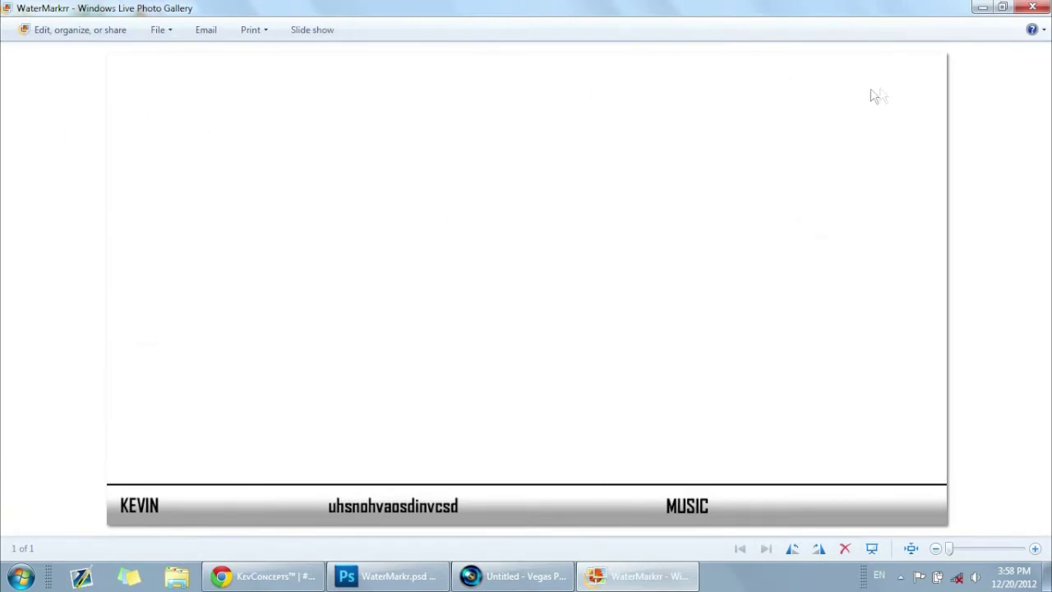
left_click(1032, 7)
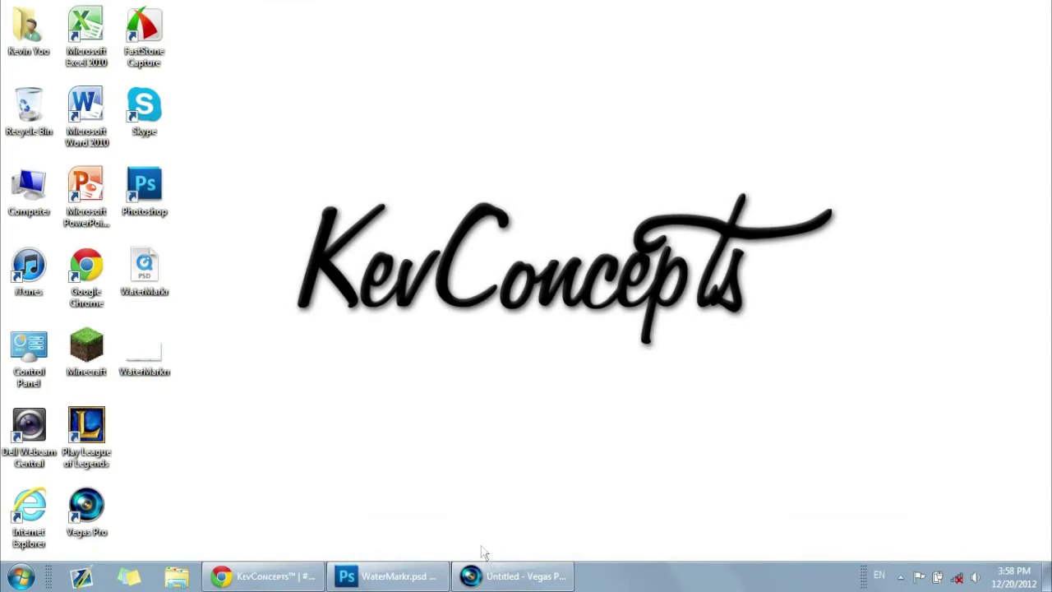
left_click(511, 576)
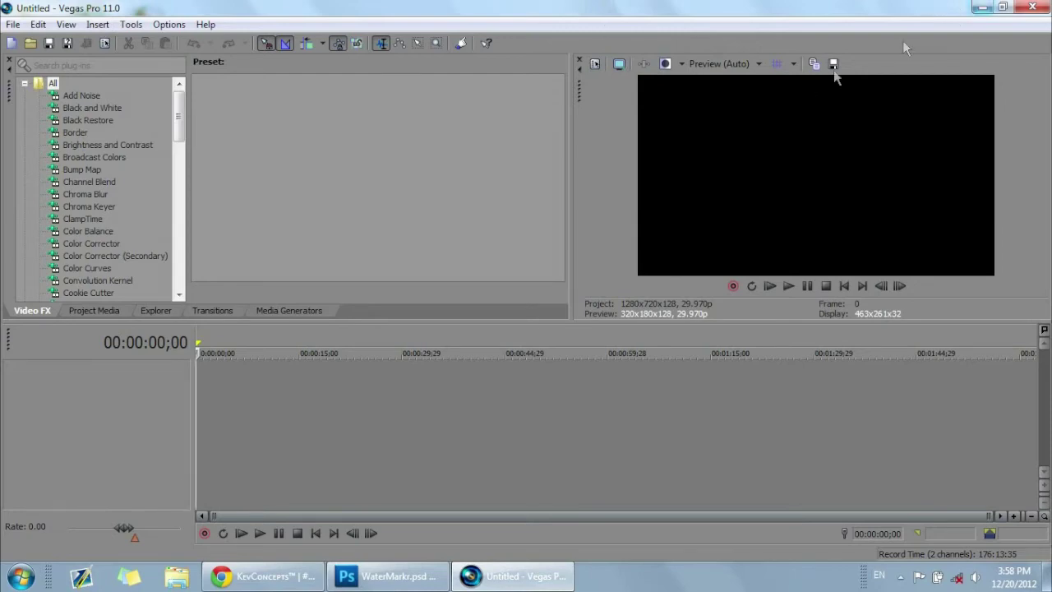
left_click(981, 7)
right_click(267, 158)
left_click(308, 219)
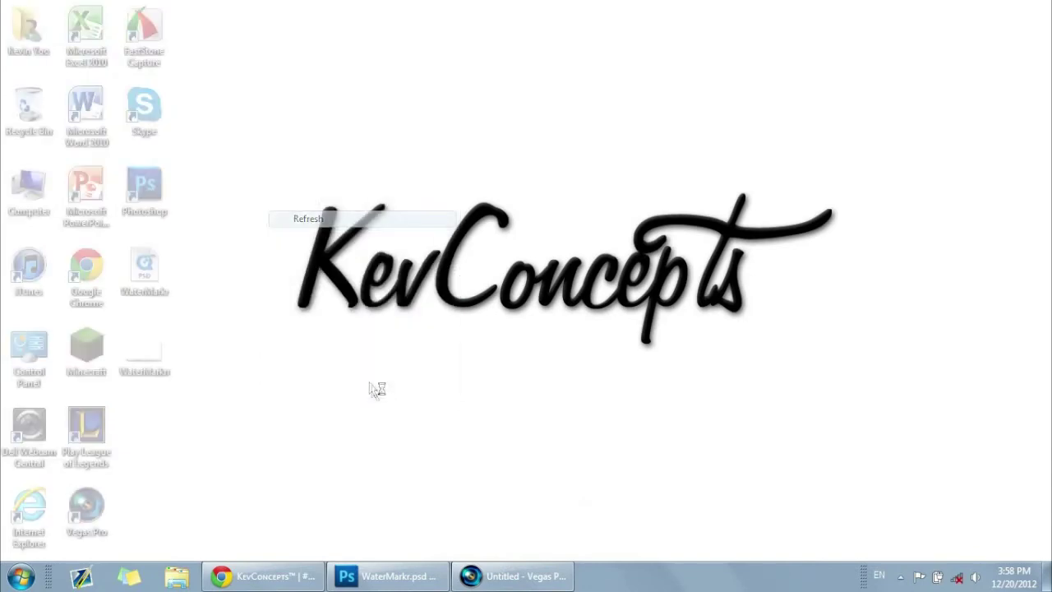
left_click(509, 576)
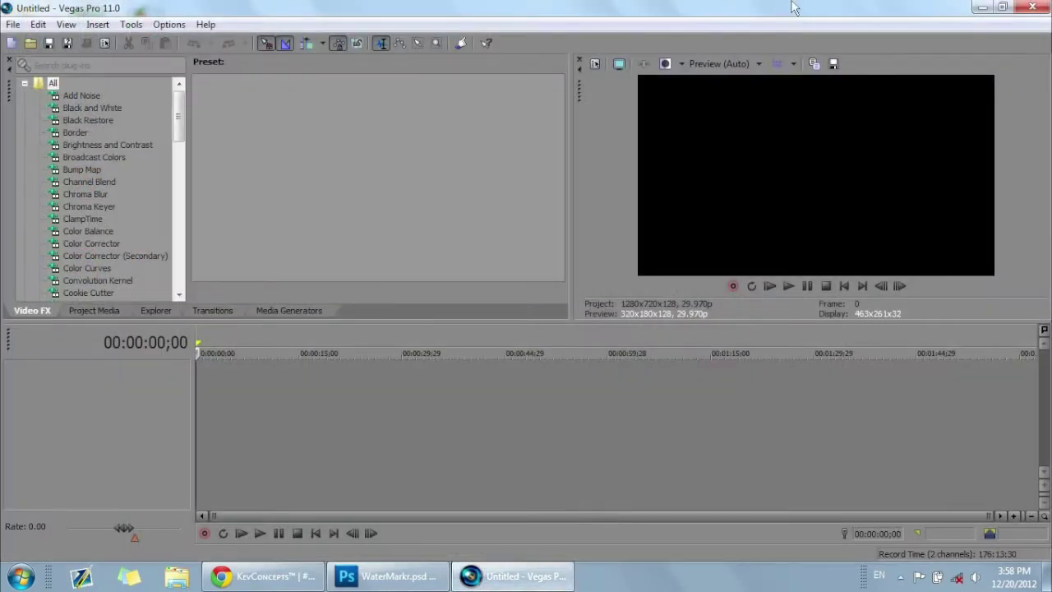
left_click(980, 9)
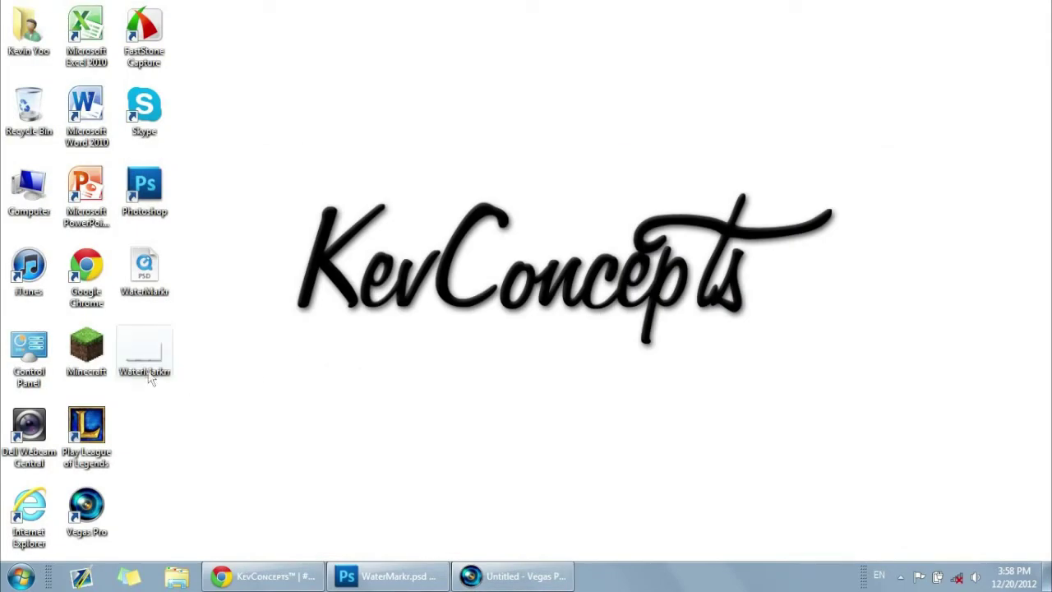
mouse_move(153, 364)
left_mouse_down()
mouse_move(305, 423)
mouse_move(151, 357)
left_mouse_up()
- Drag Video_2012-11-18_185052 from Videos & Thumbnails onto a new track in the Vegas timeline
double_click(29, 29)
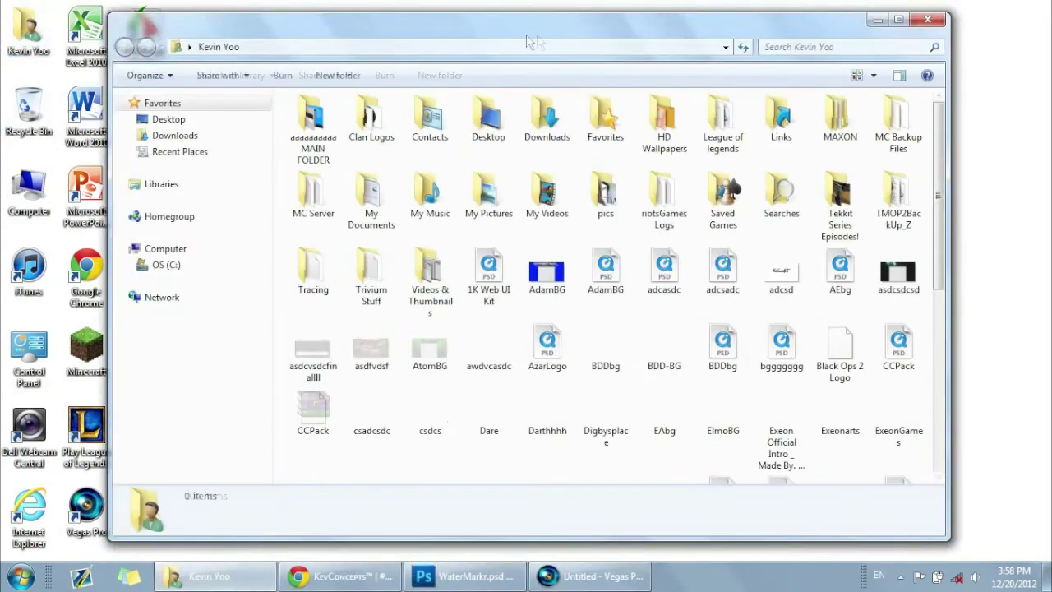
double_click(443, 279)
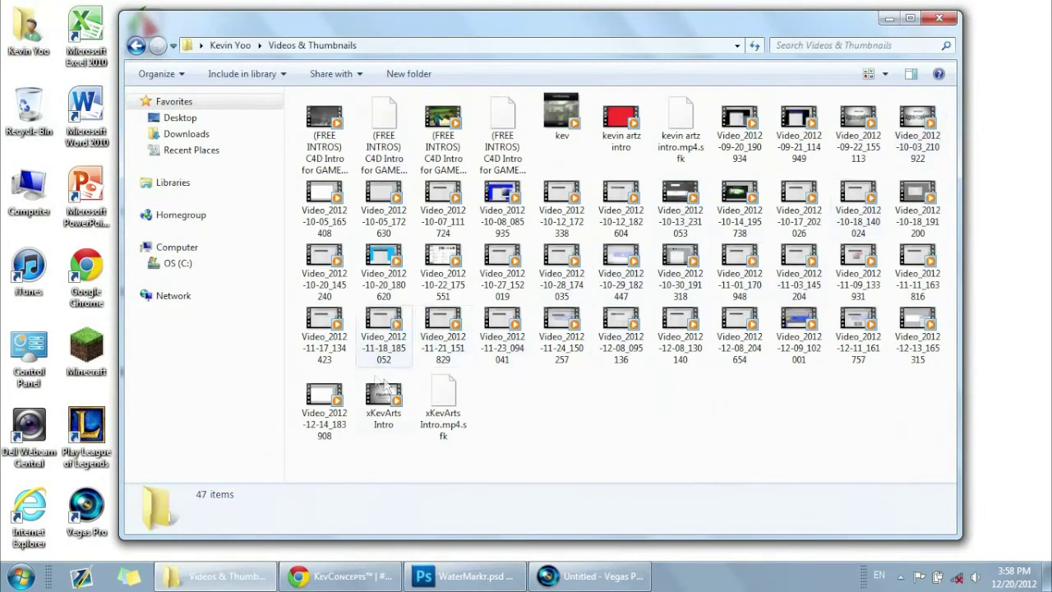
left_click_drag(383, 325, 554, 421)
left_click_drag(260, 382, 249, 381)
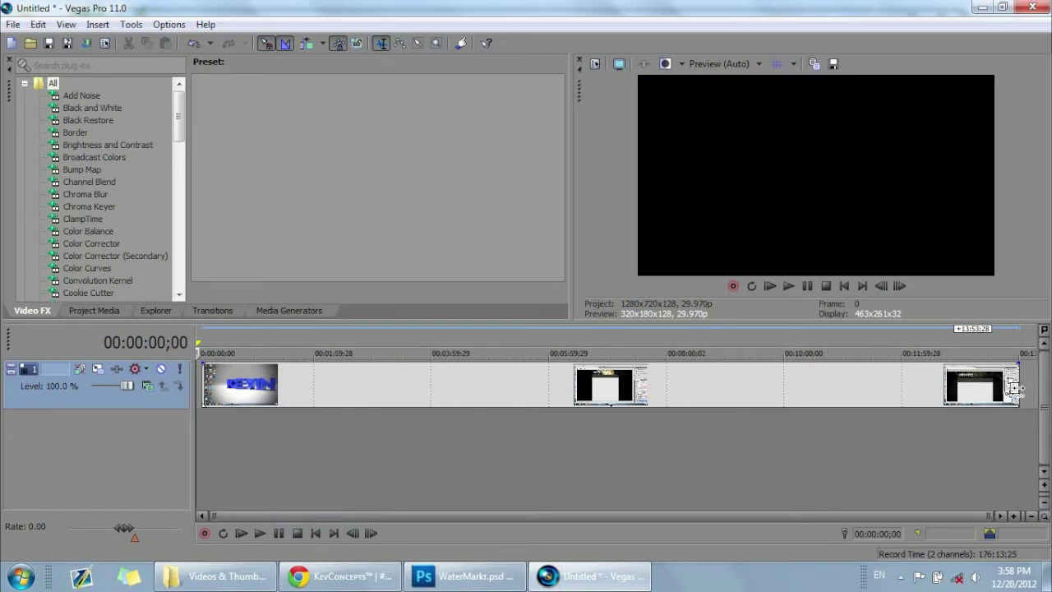
- Trim the clip to about three minutes and slide it to start at 00:00:00;00
left_click_drag(1017, 386, 406, 386)
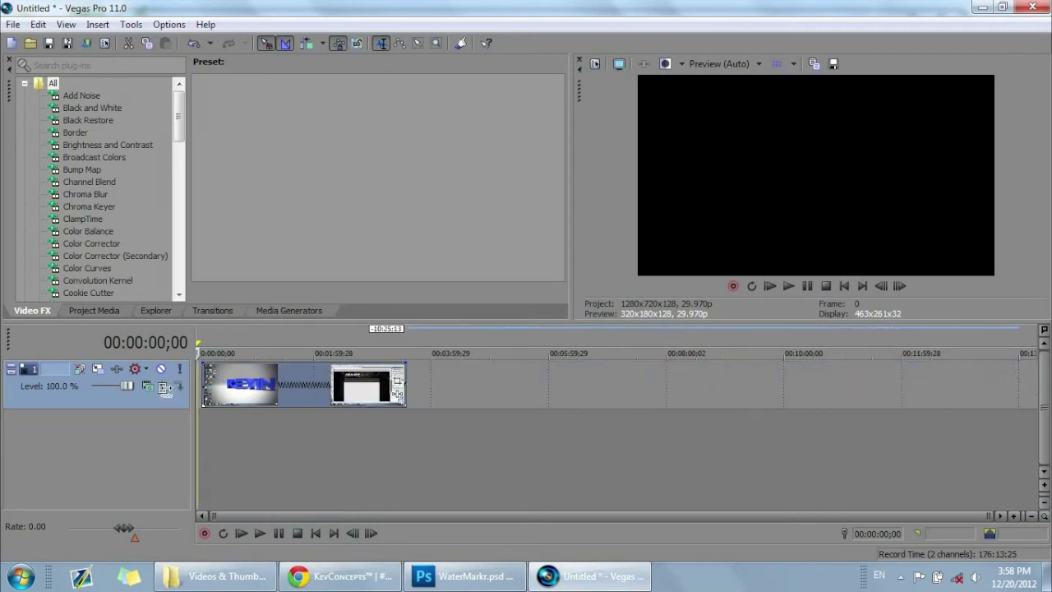
left_click_drag(250, 390, 316, 390)
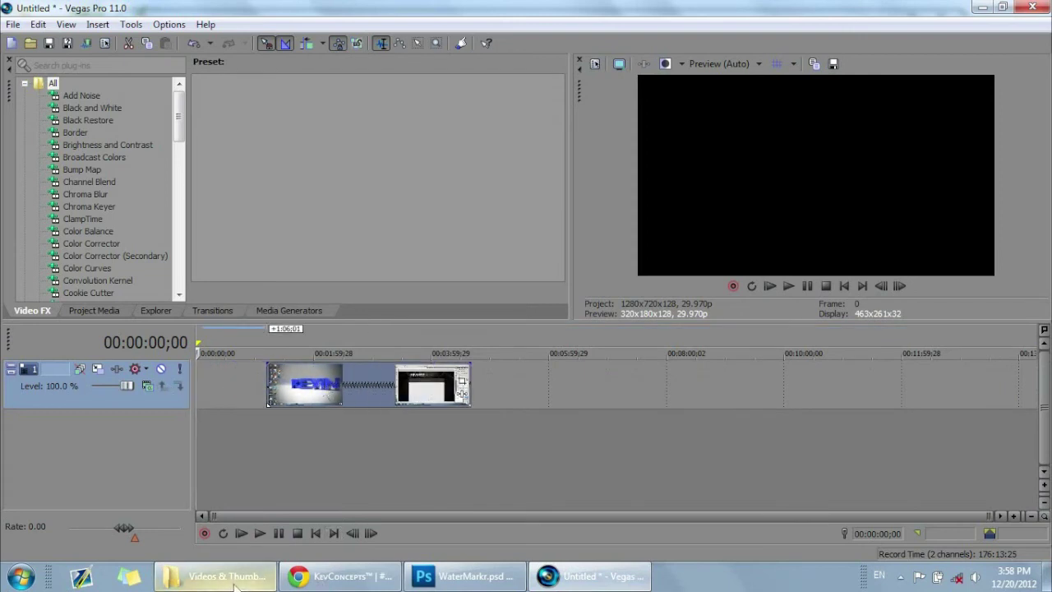
mouse_move(235, 586)
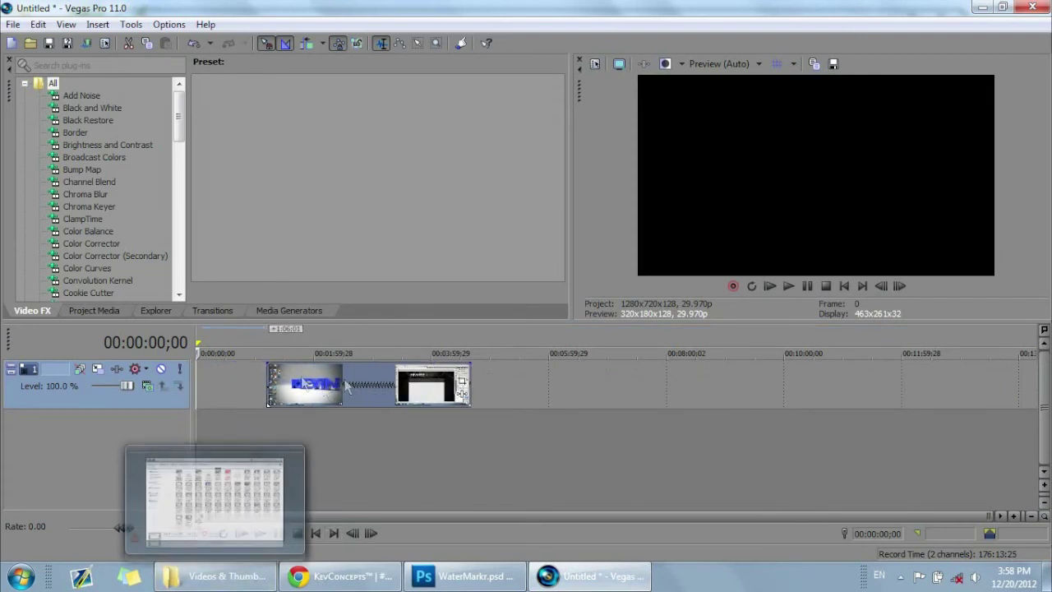
left_click_drag(359, 391, 289, 392)
left_click(546, 419)
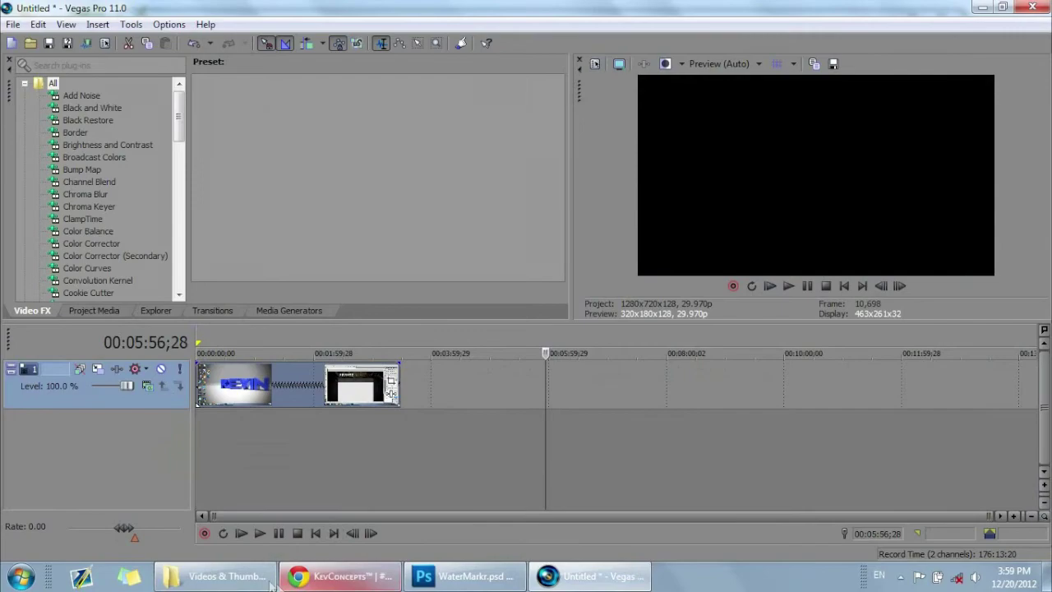
- Try dropping the WaterMarkr image from the desktop onto the empty Vegas timeline area
left_click(577, 581)
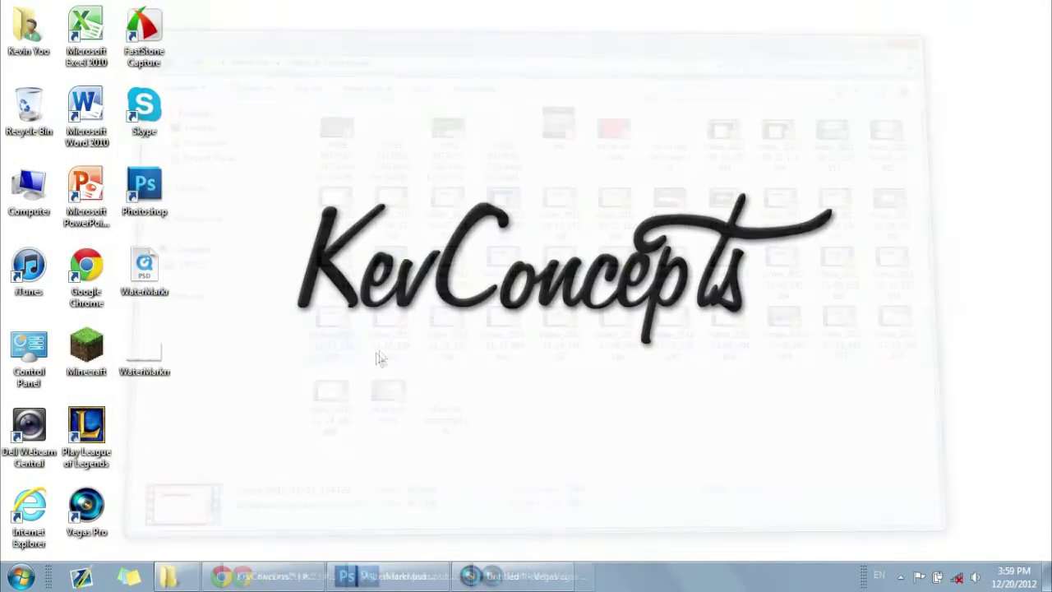
left_click_drag(145, 352, 481, 453)
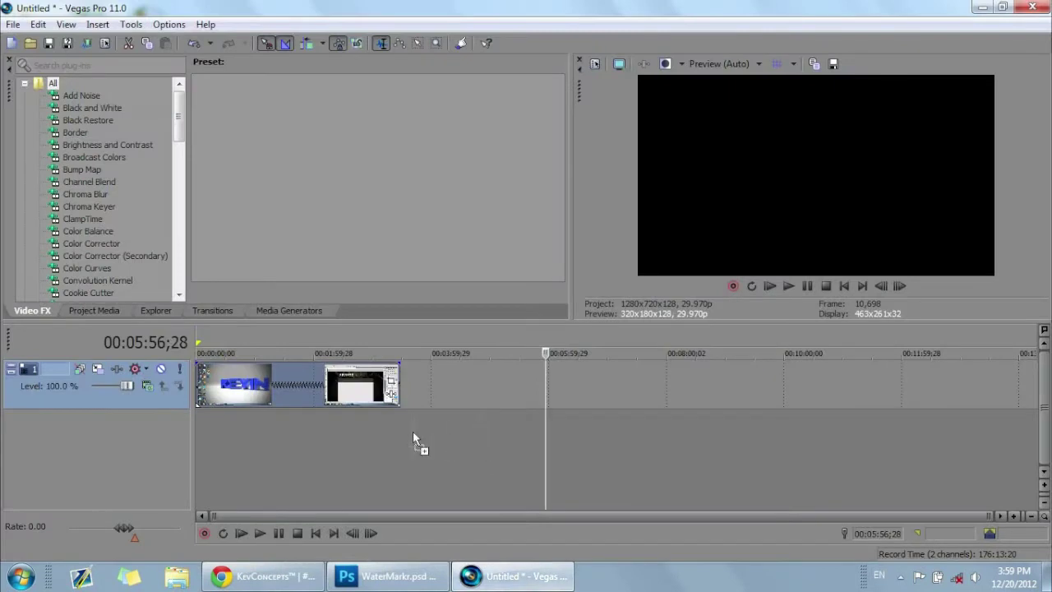
left_click_drag(413, 431, 422, 445)
right_click(411, 463)
- Insert a new empty video track above the recorded clip
left_click(274, 458)
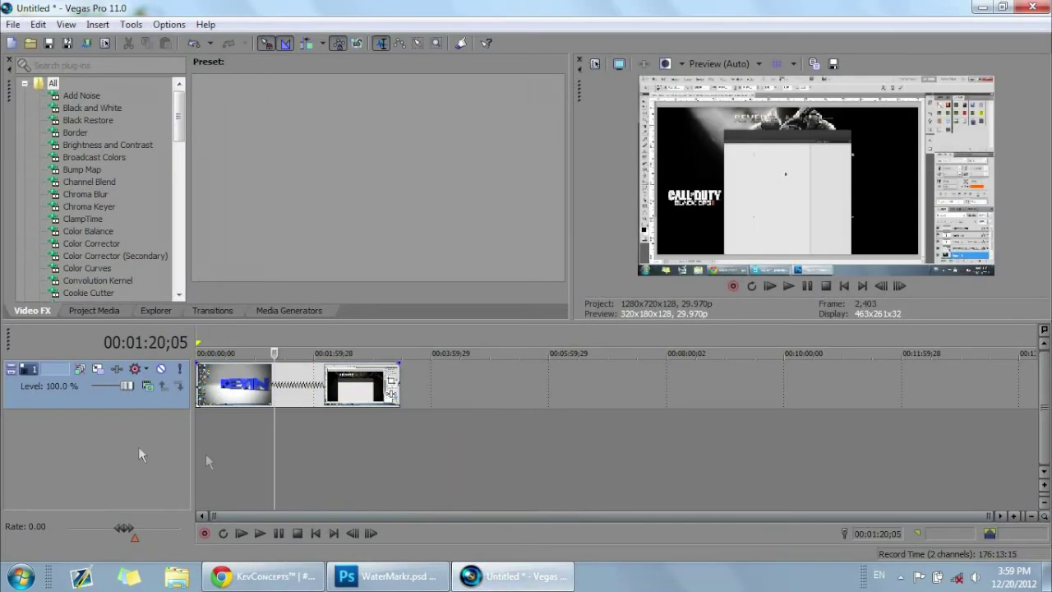
left_click(781, 416)
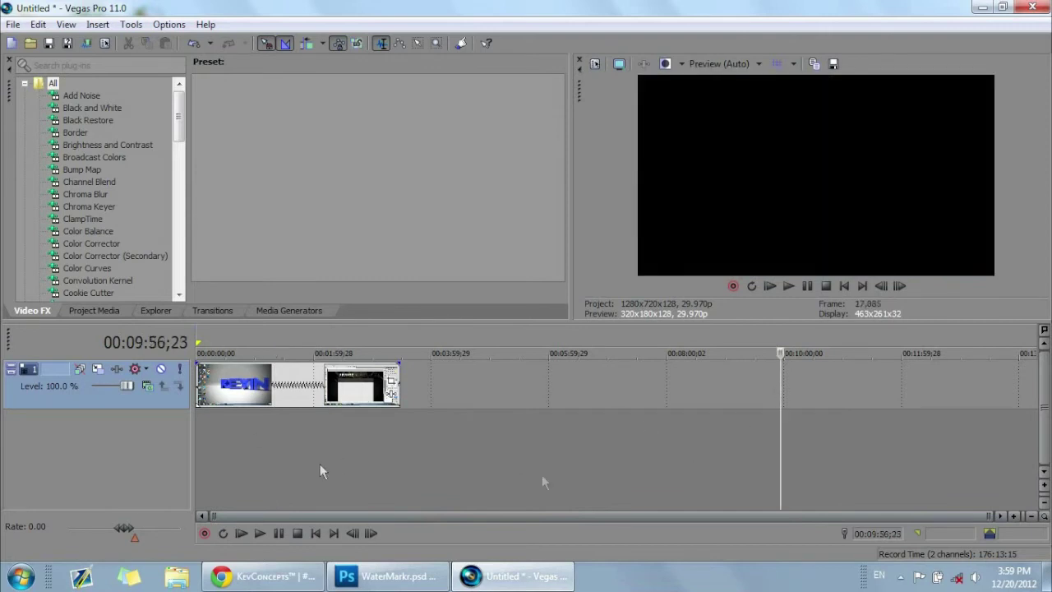
right_click(402, 435)
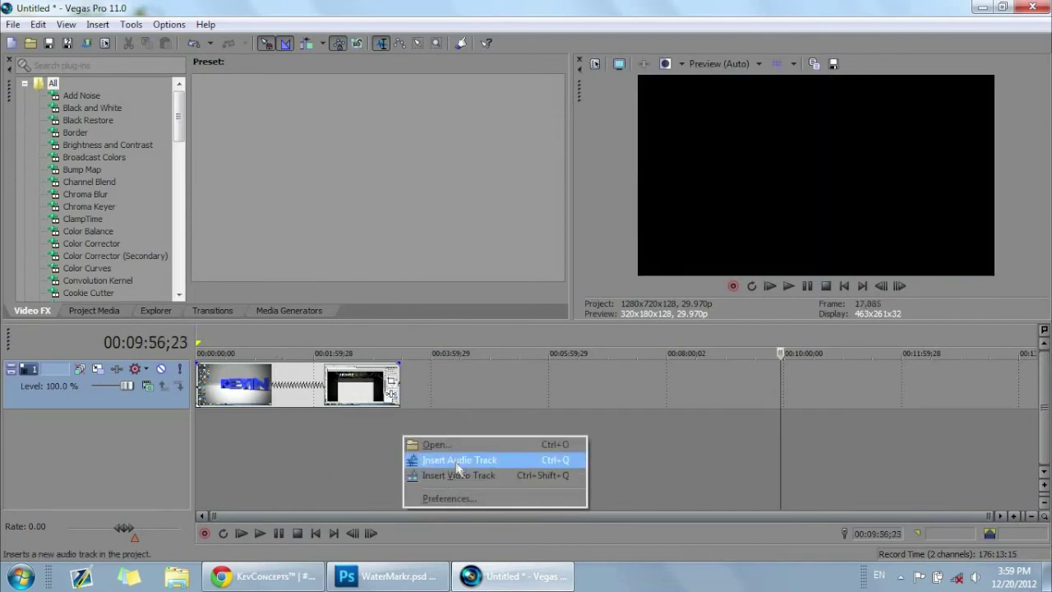
left_click(463, 479)
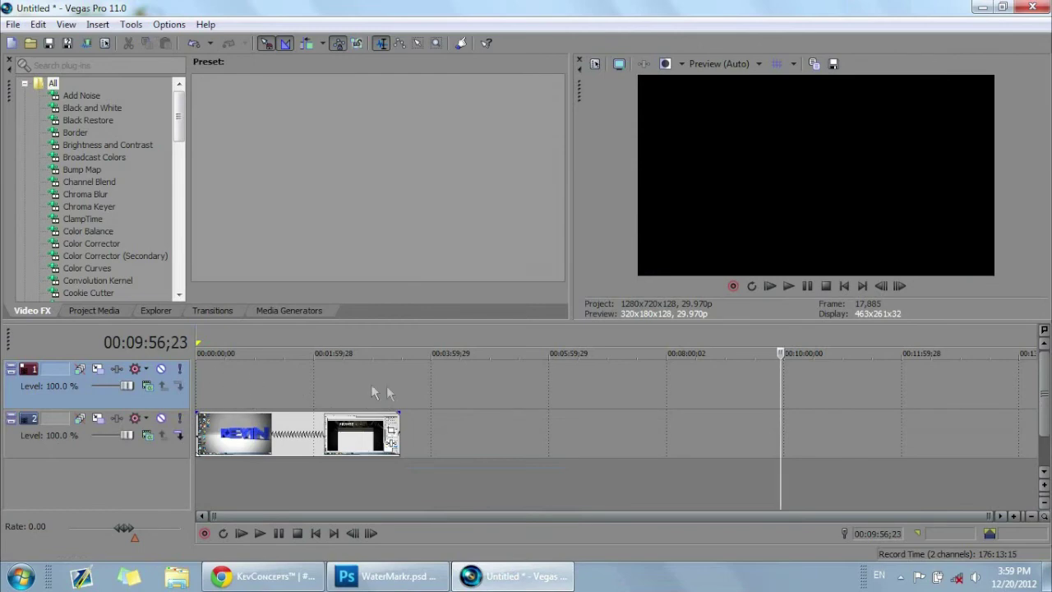
- Place the WaterMarkr PNG from the desktop on the new top track, overlaying the video
left_click(495, 585)
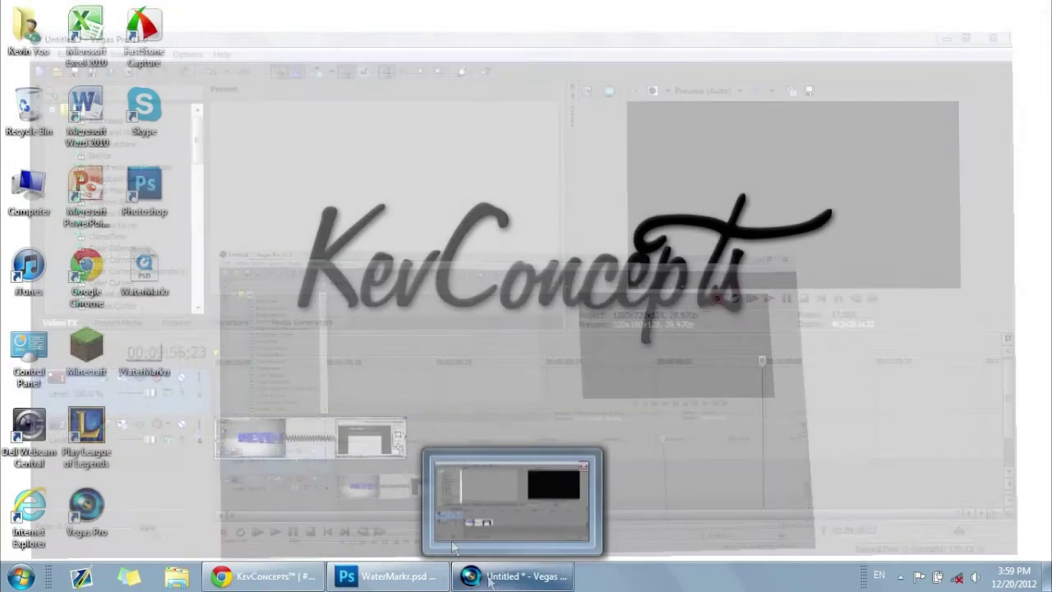
left_click_drag(138, 353, 401, 387)
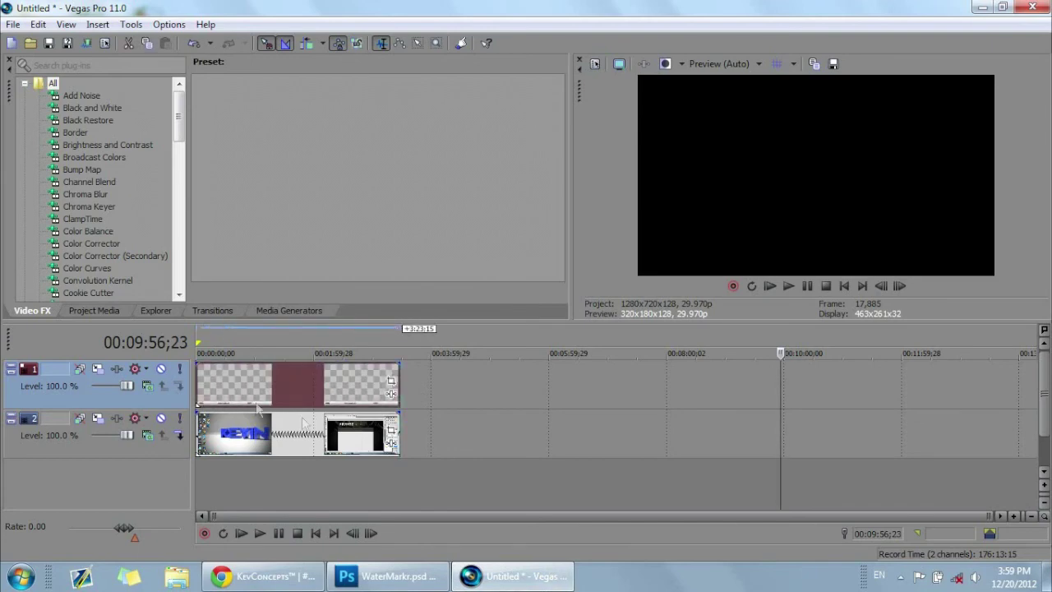
left_click(845, 286)
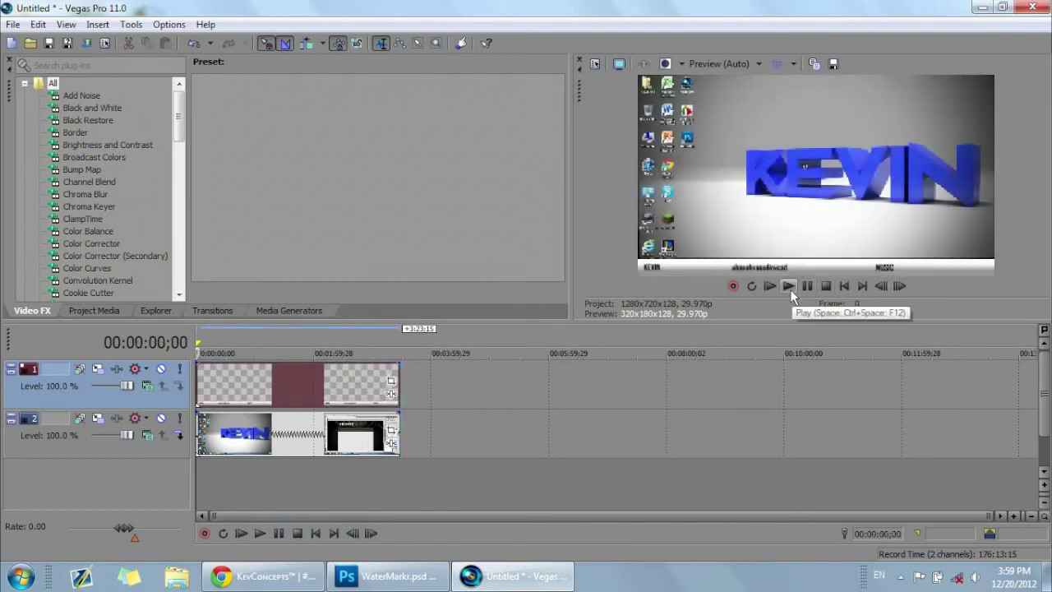
left_click(789, 286)
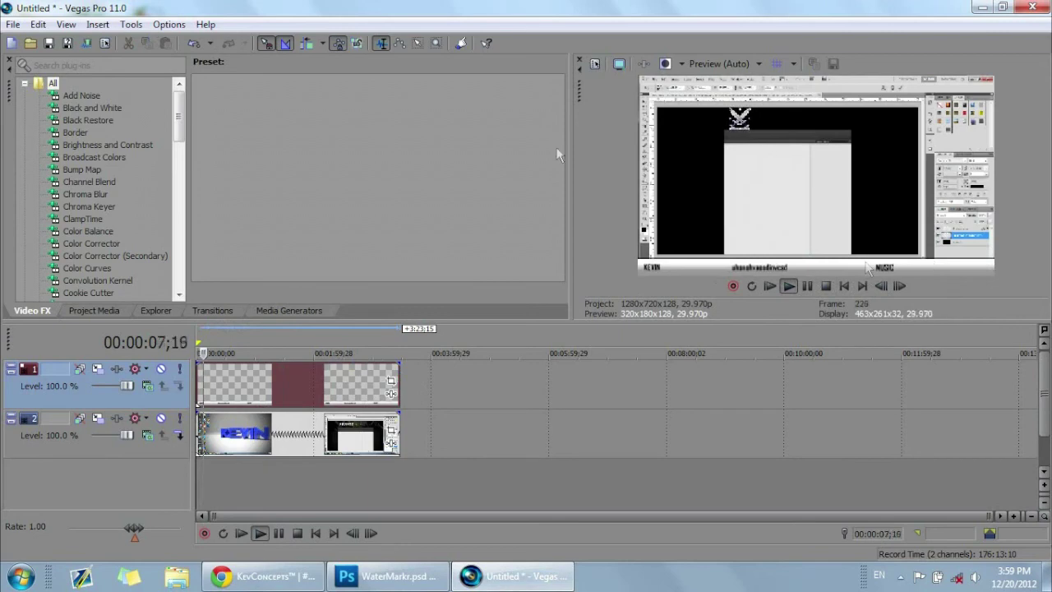
left_click(334, 378)
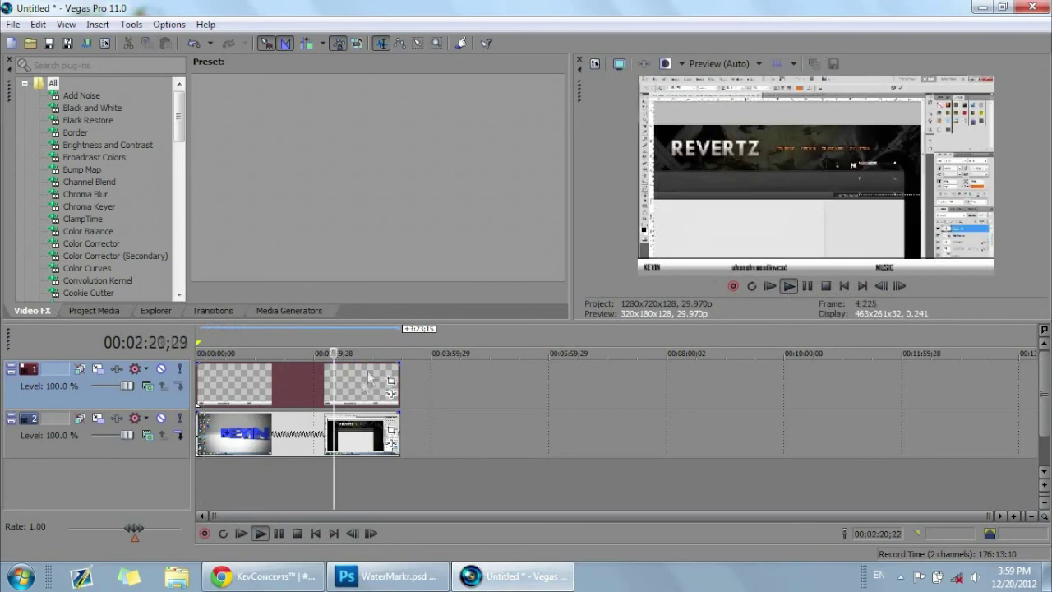
left_click(789, 286)
left_click(808, 286)
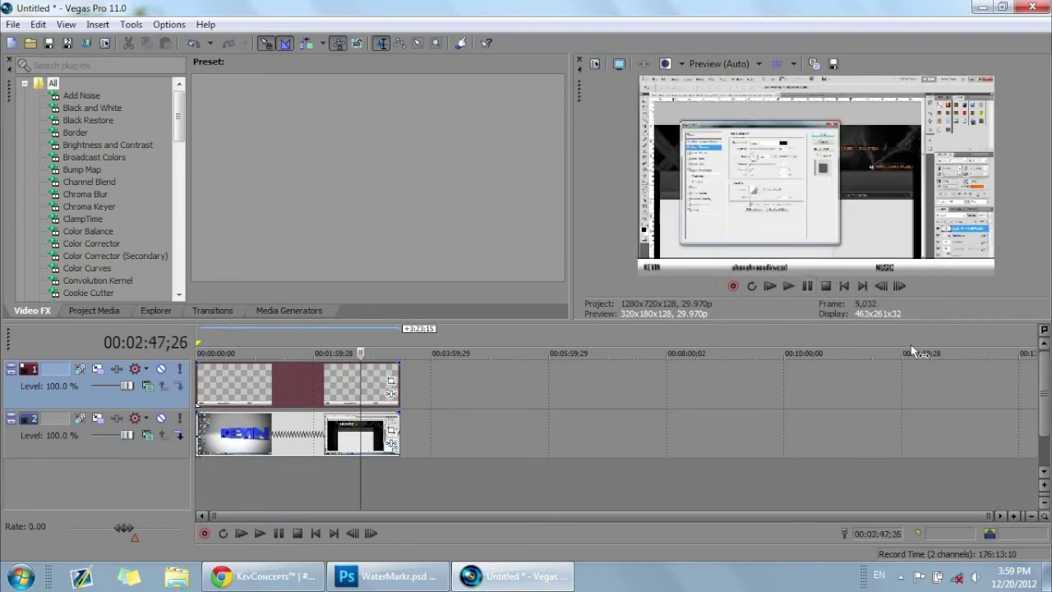